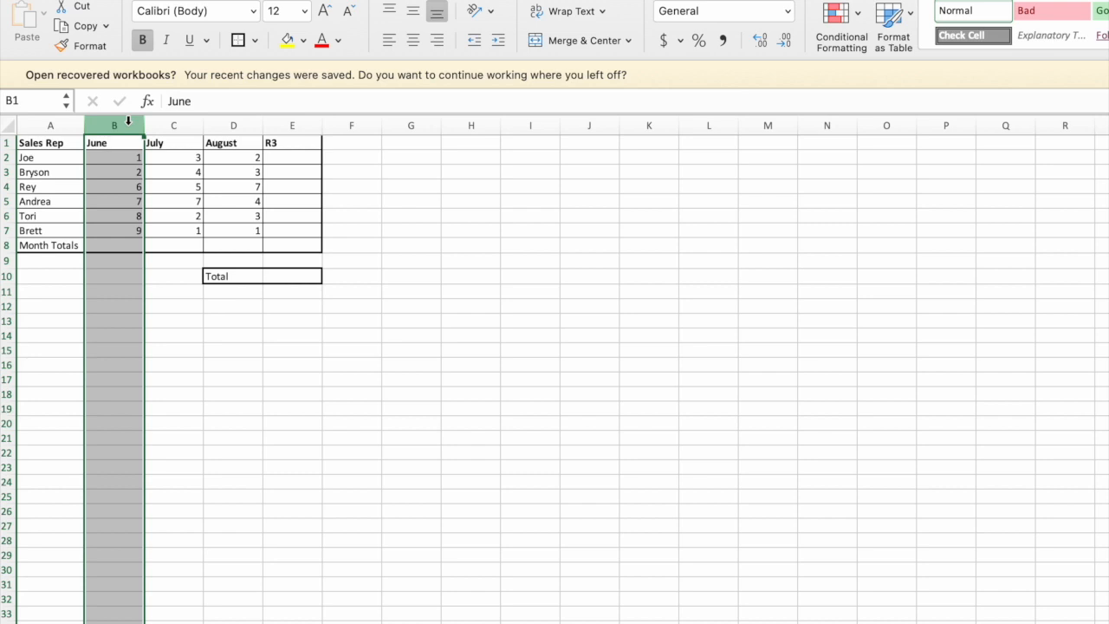
click(9, 158)
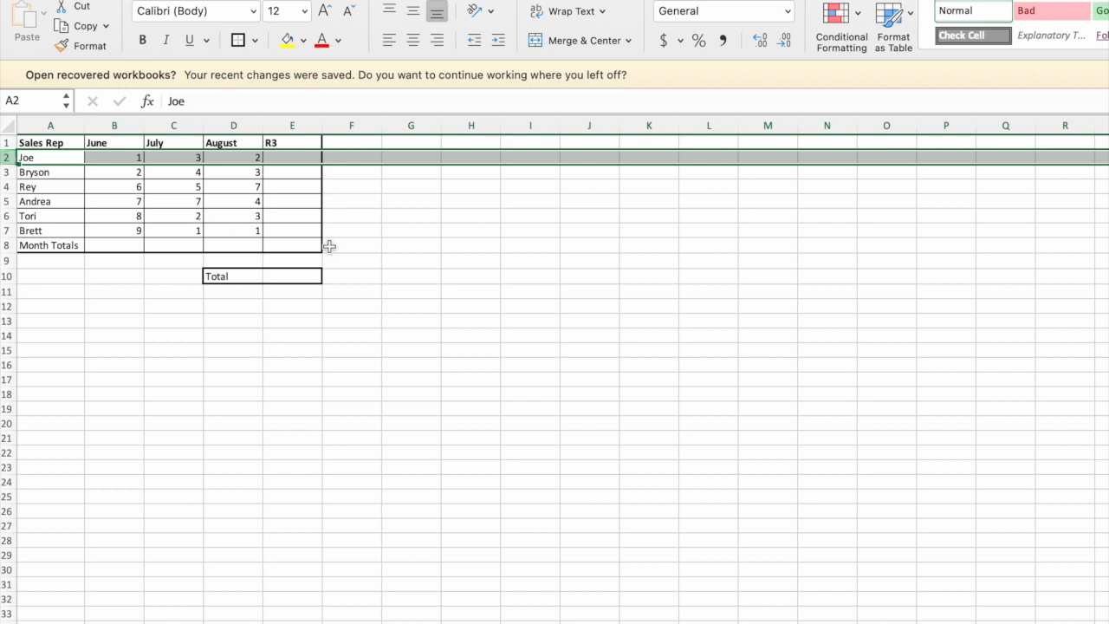
click(292, 275)
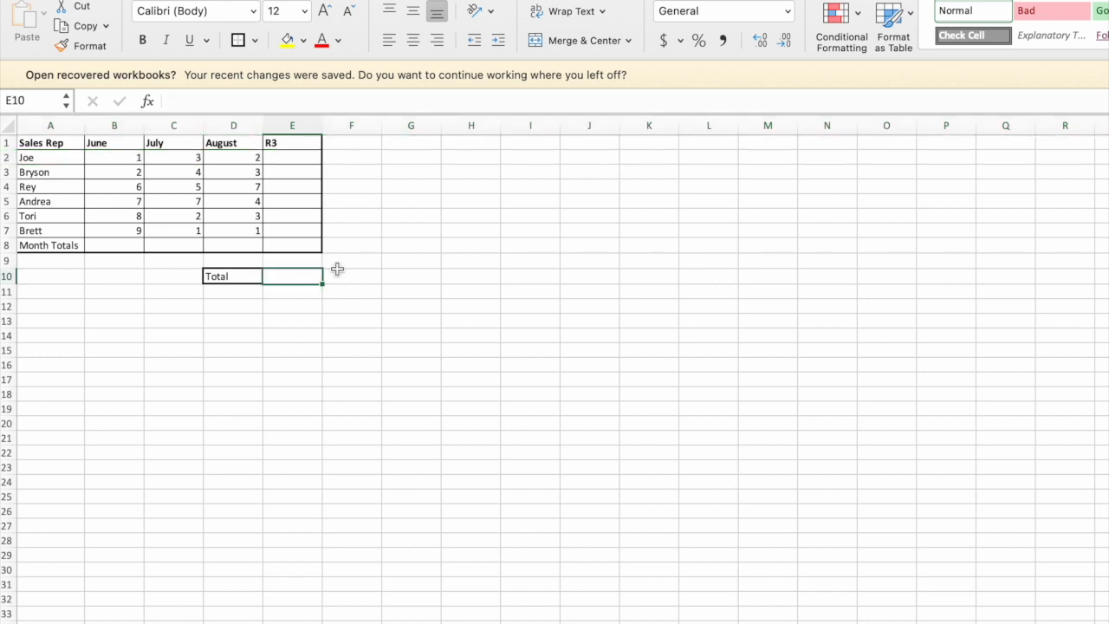
drag(141, 158, 237, 228)
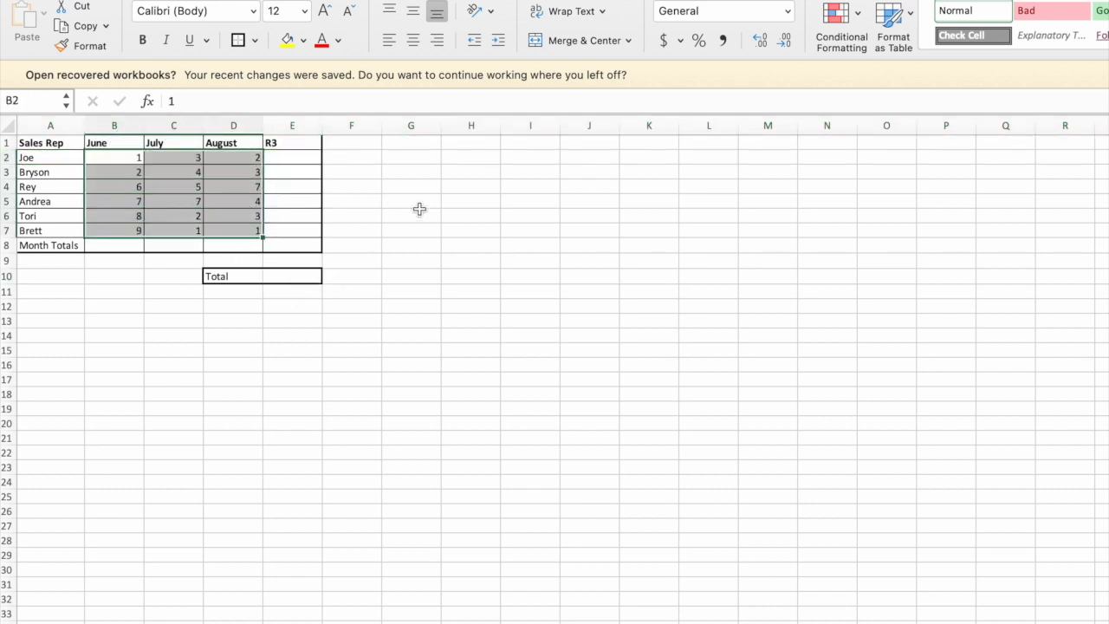
click(471, 208)
click(111, 123)
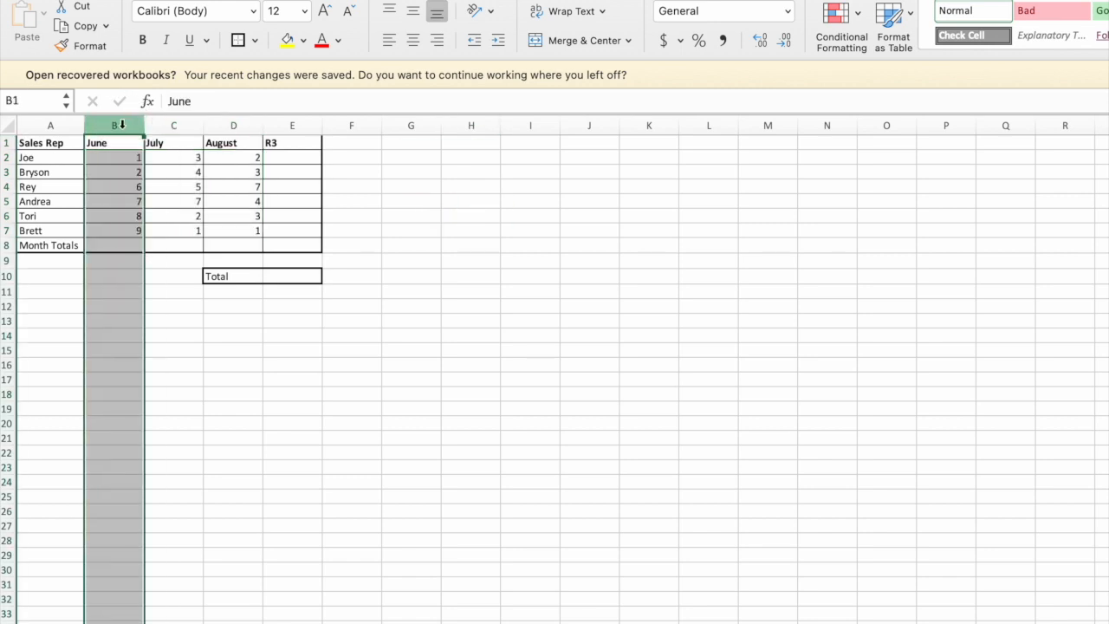
double_click(99, 245)
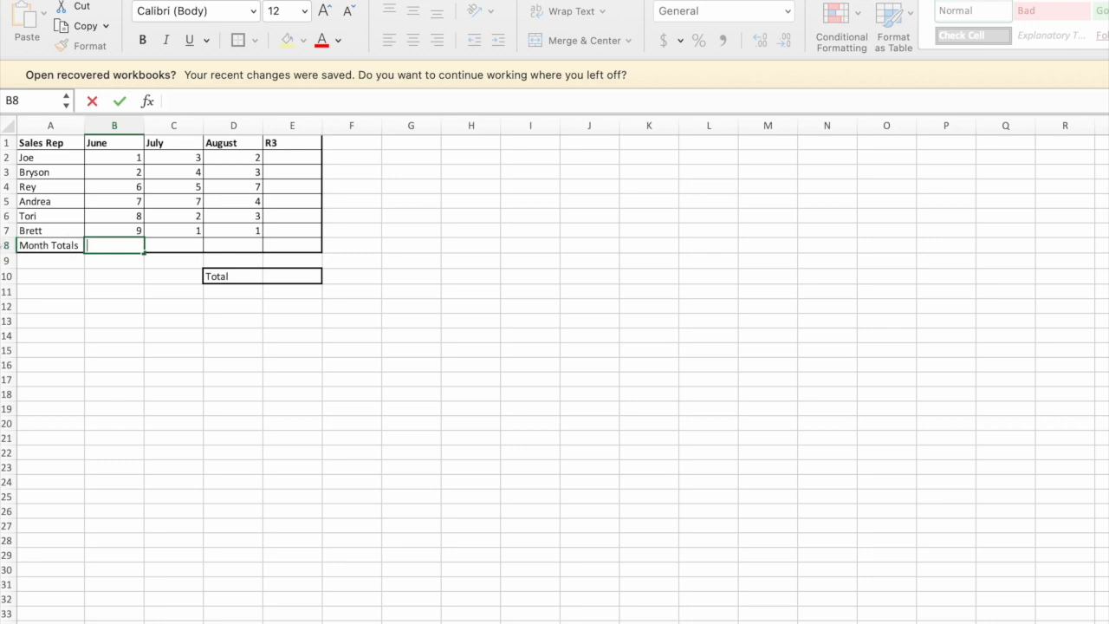
click(4, 245)
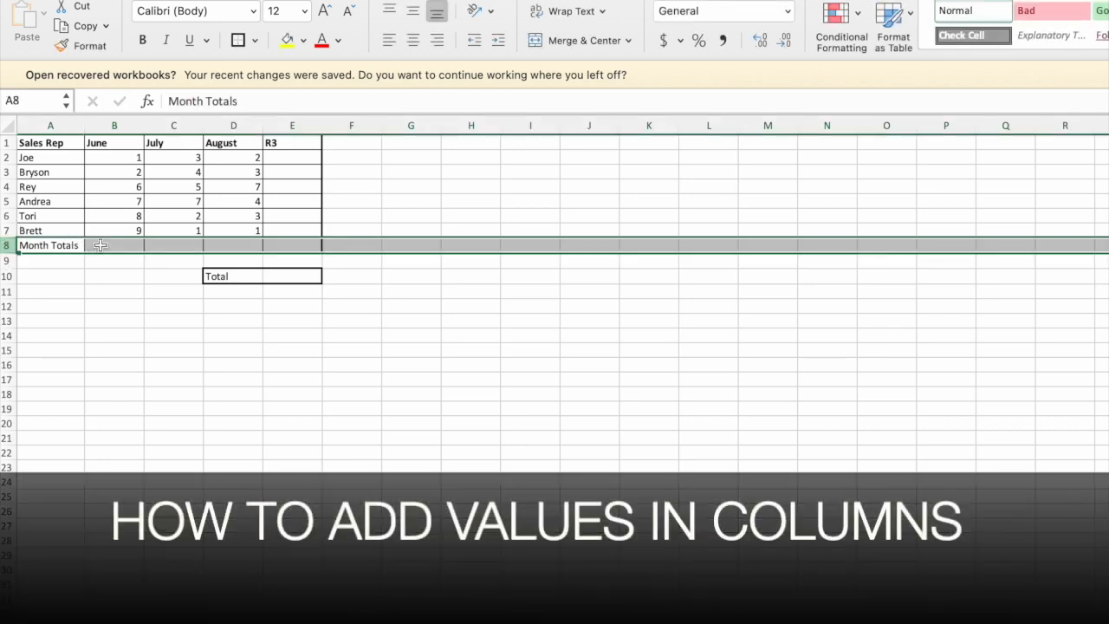
Total the June sales in cell B8 with the formula =SUM(B2:B7).
double_click(99, 246)
text(=sum)
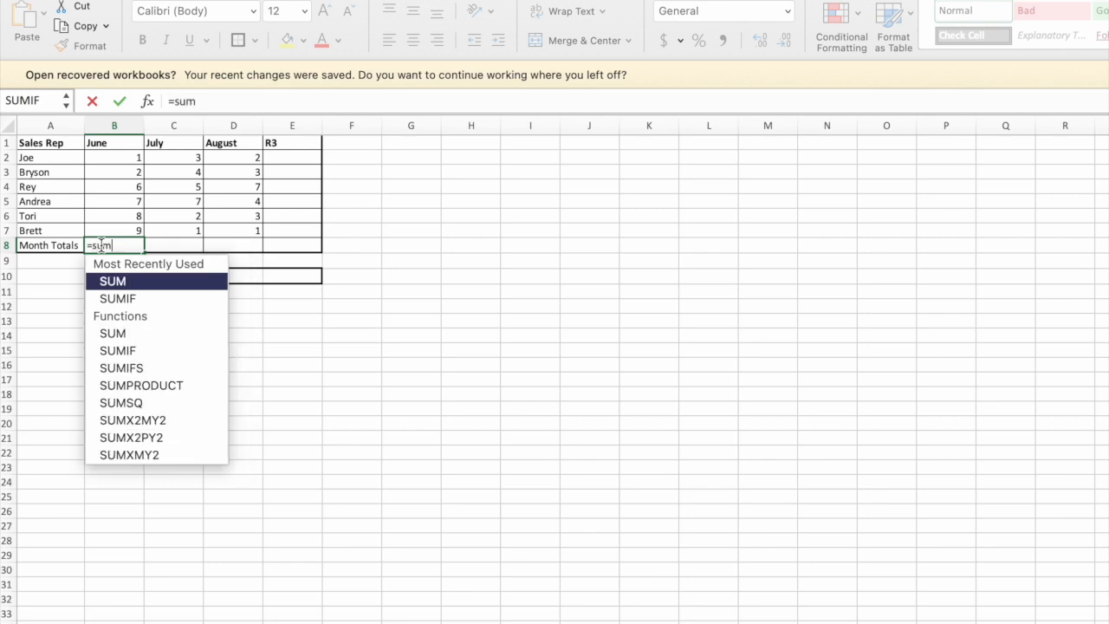
text(()
drag(104, 156, 89, 226)
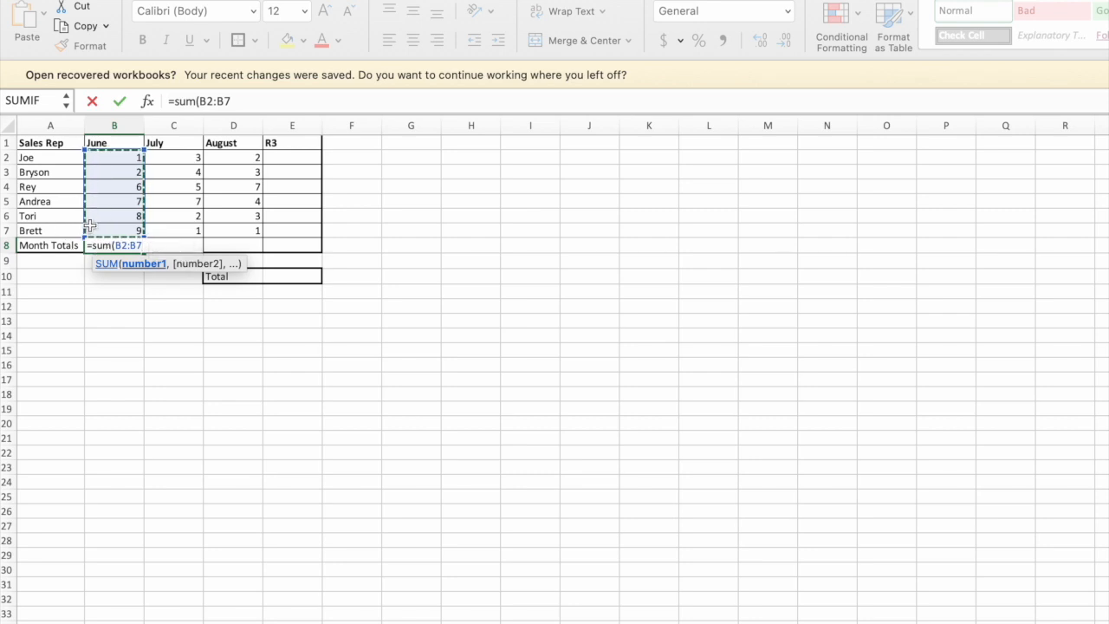
text())
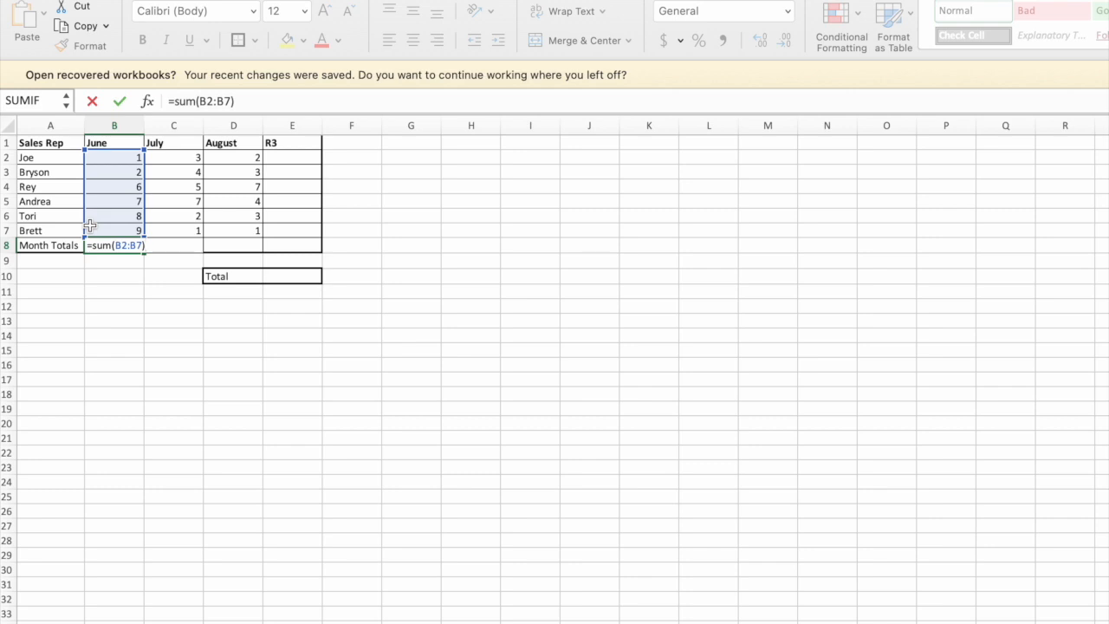
key(Return)
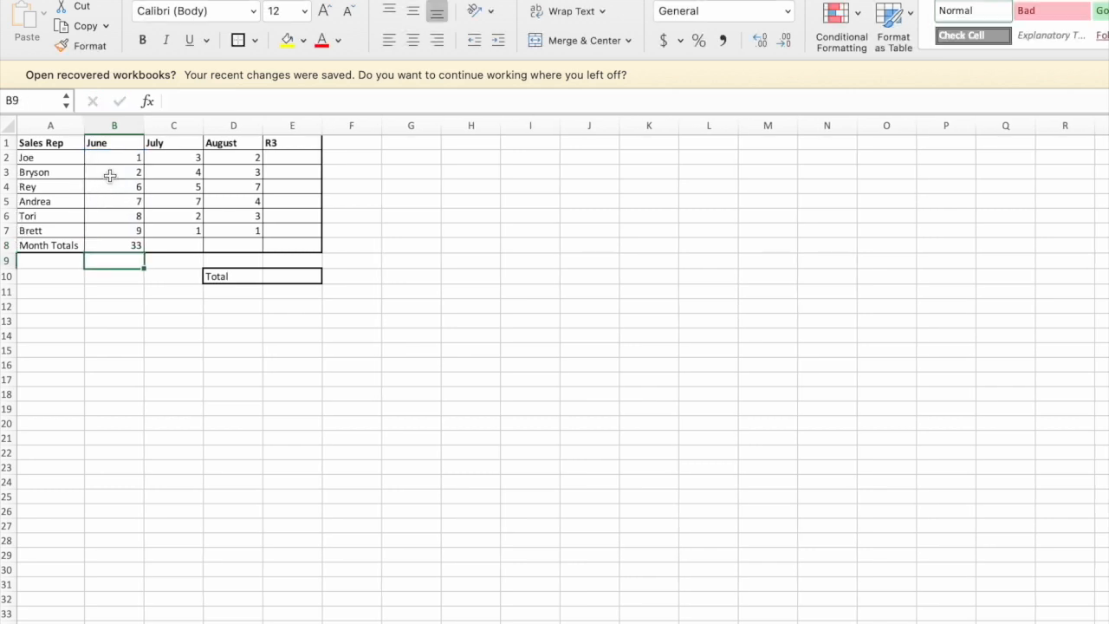
Re-enter the June total formula in B8 as a SUM starting at B2 and extended down the column to B8.
drag(112, 158, 111, 230)
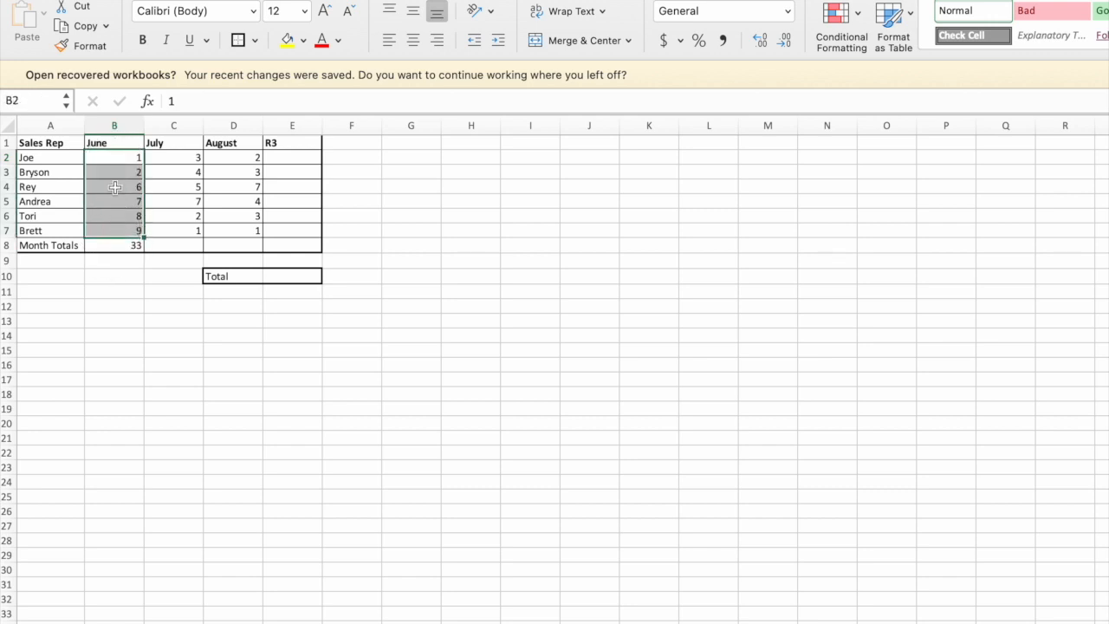
double_click(113, 245)
drag(265, 97, 1, 86)
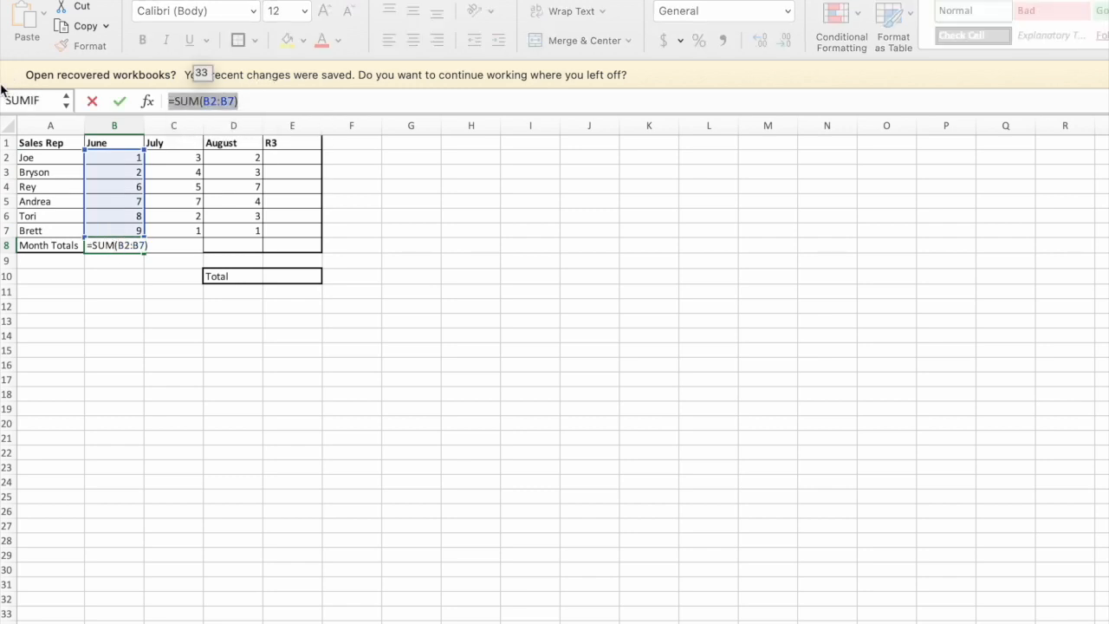
text(=su)
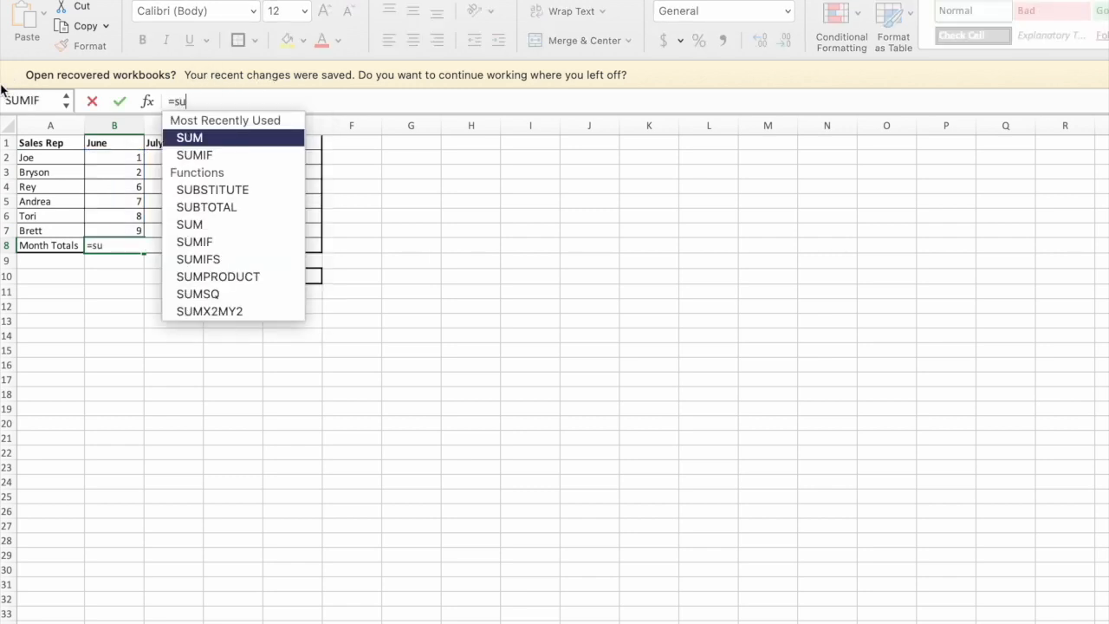
text(m()
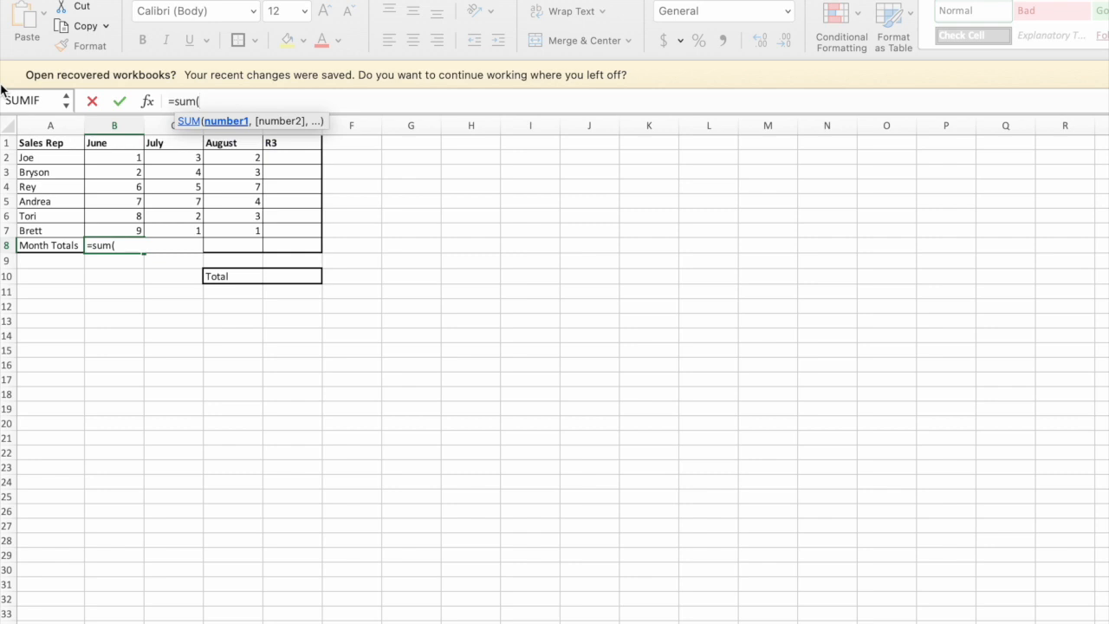
click(95, 156)
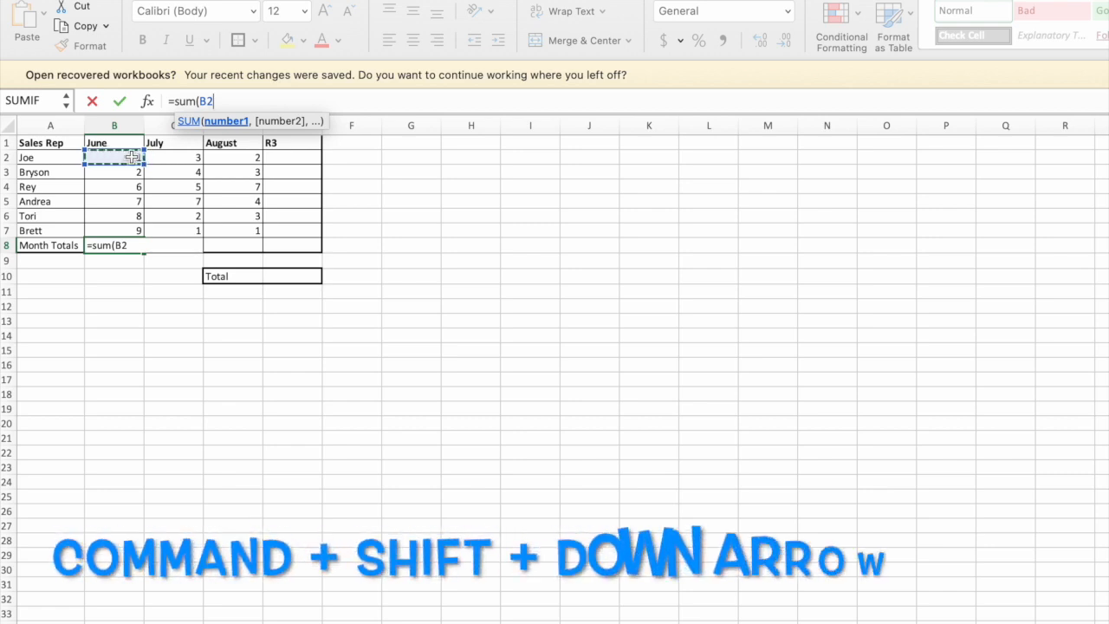
key(super+shift+Down)
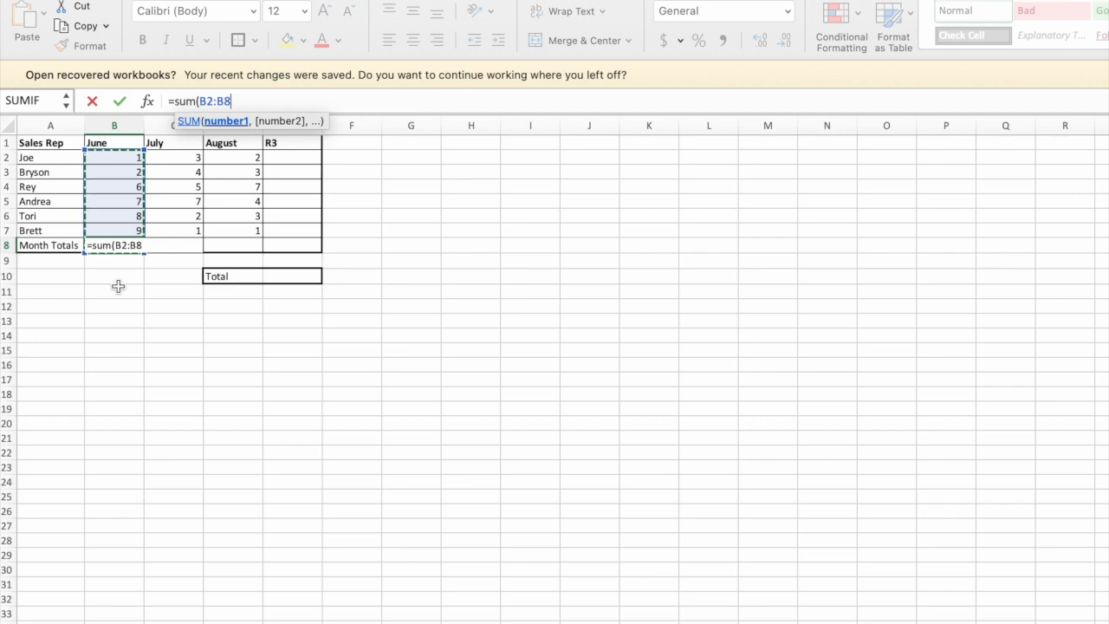
text())
key(Return)
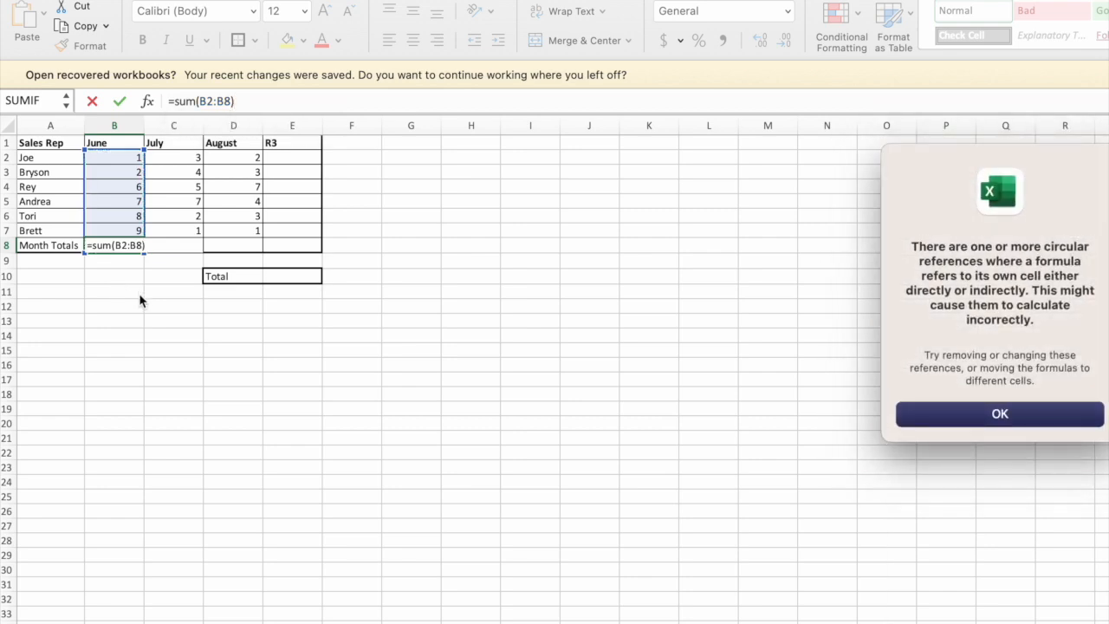
click(973, 422)
Correct the end of the June total's range in B8 so the formula is =SUM(B2:B7).
double_click(105, 244)
click(272, 101)
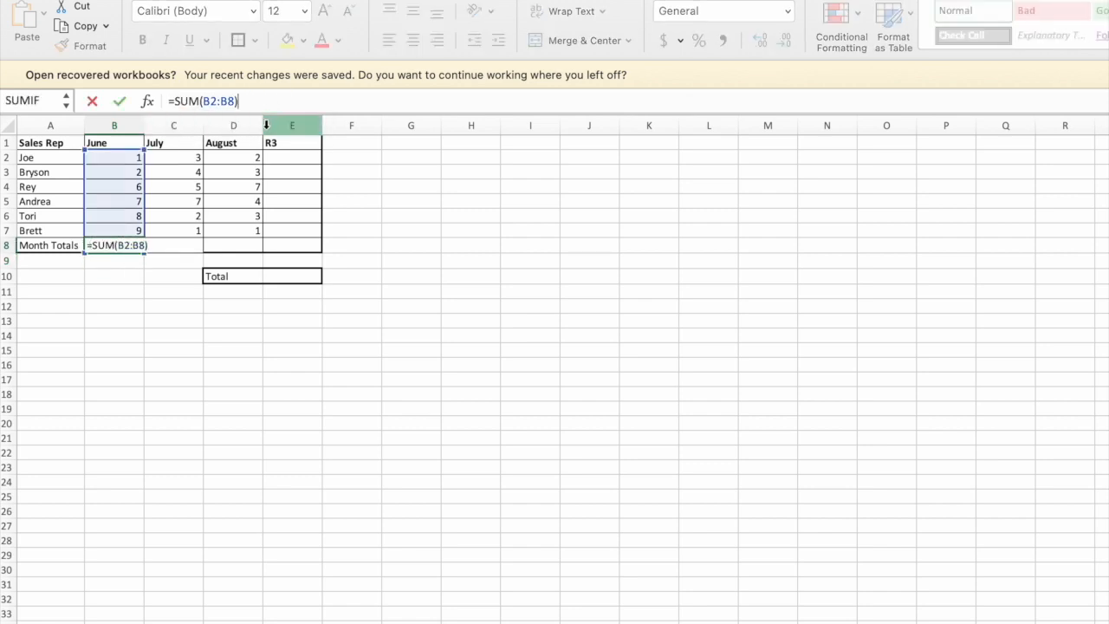
key(BackSpace)
key(BackSpace)
text(7)
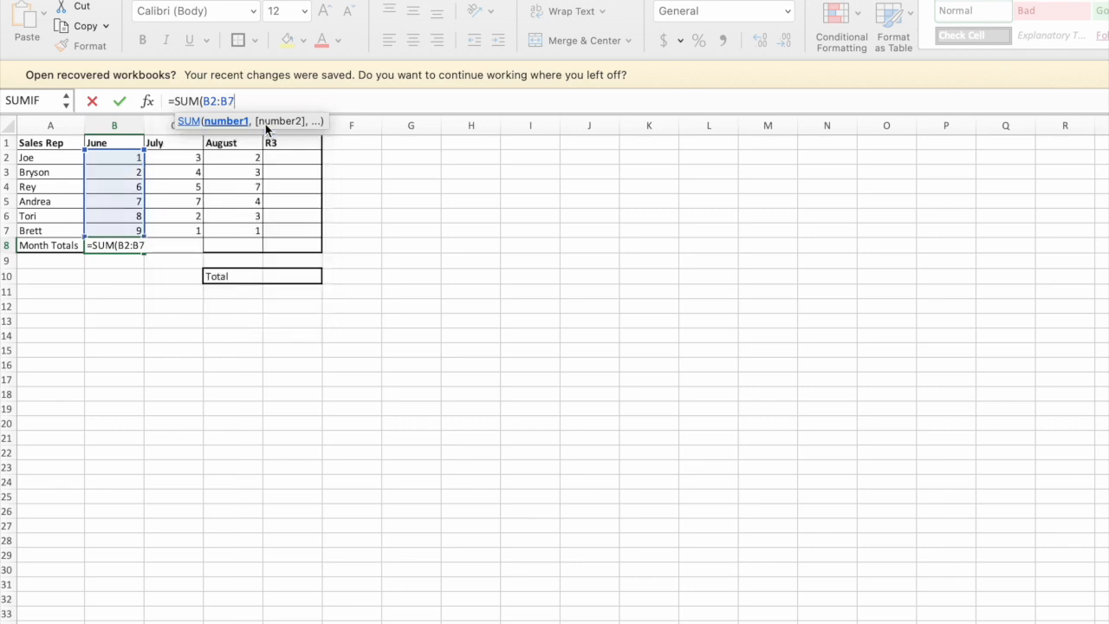
key(Return)
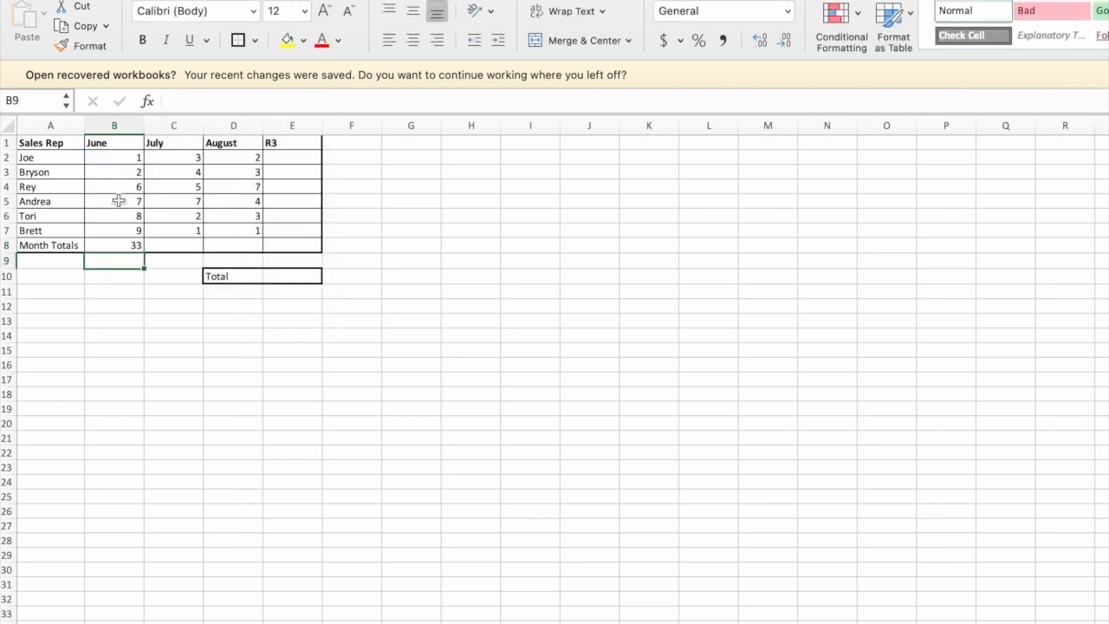
Fill the June total formula from B8 across to the July and August totals in C8 and D8.
click(112, 245)
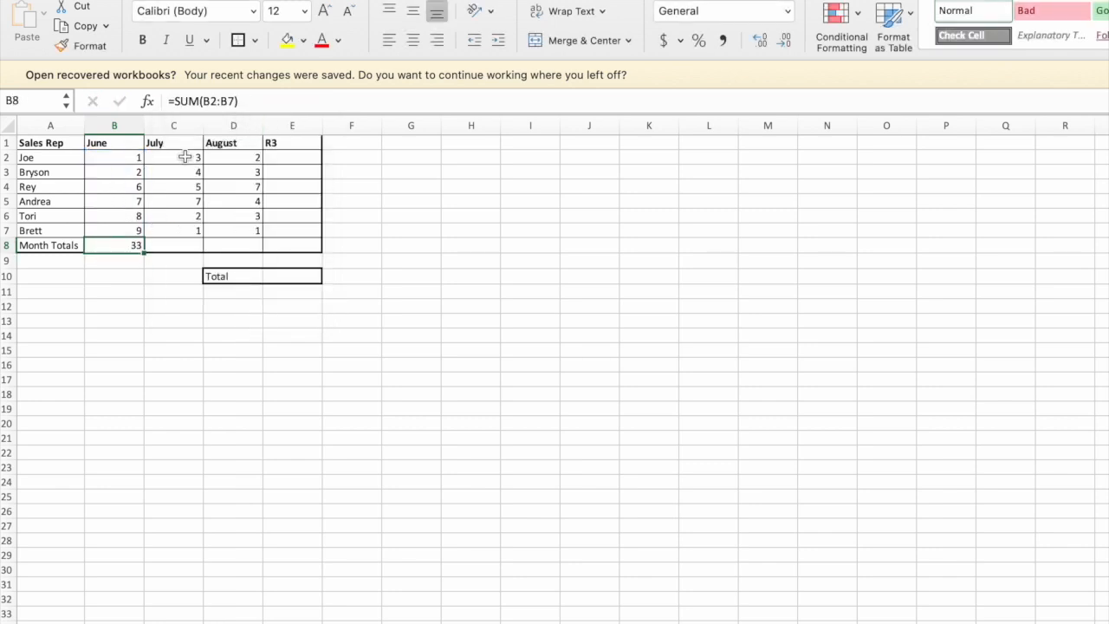
click(176, 243)
click(216, 244)
click(134, 245)
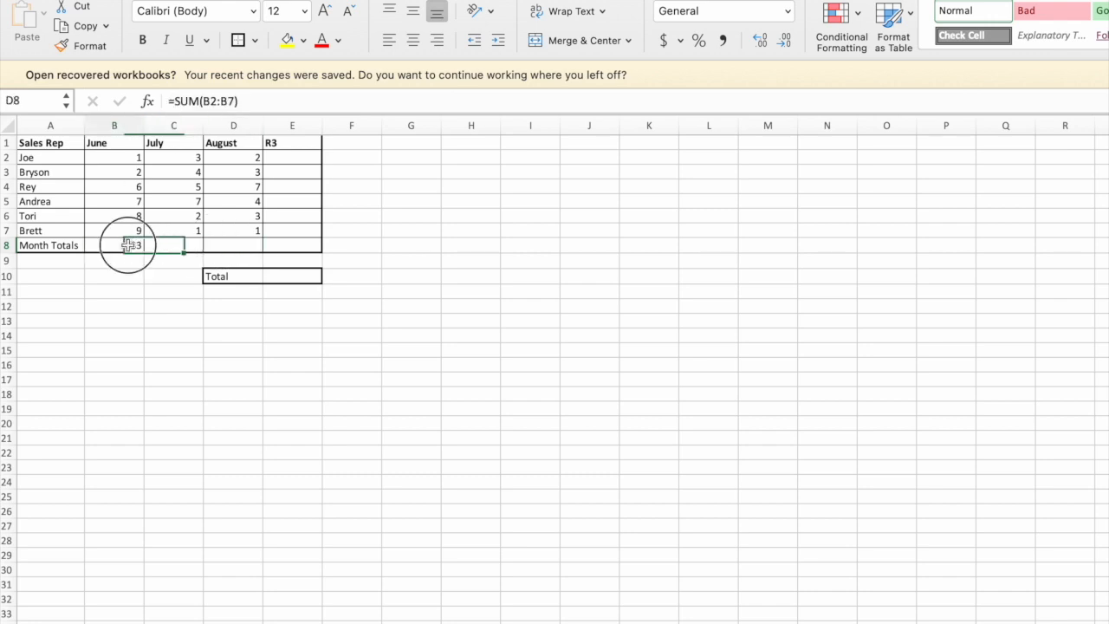
drag(144, 249, 232, 250)
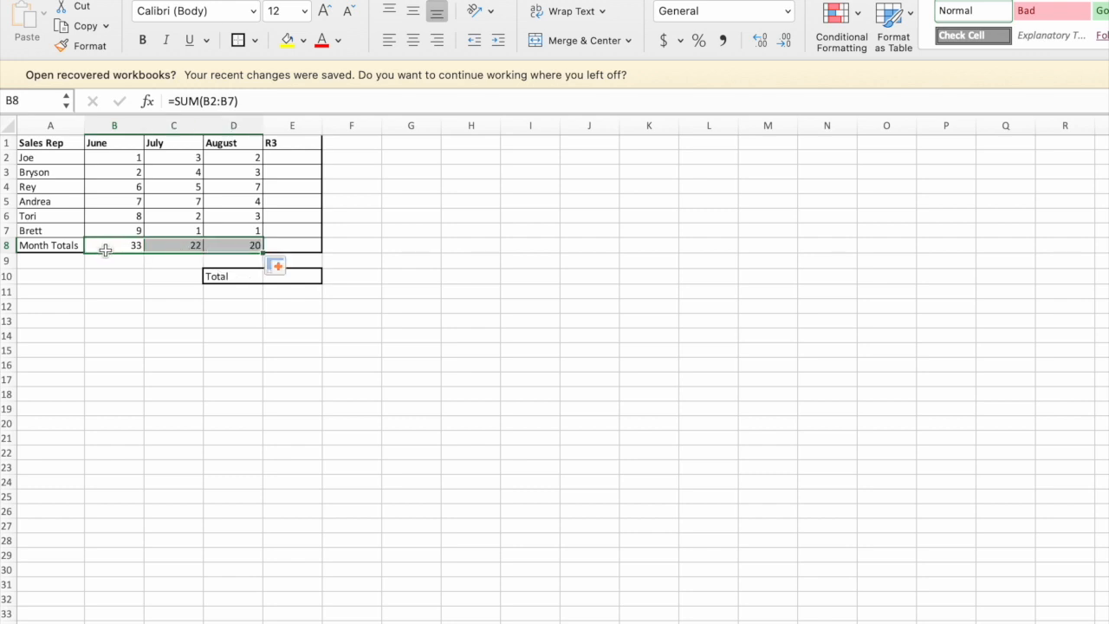
click(105, 249)
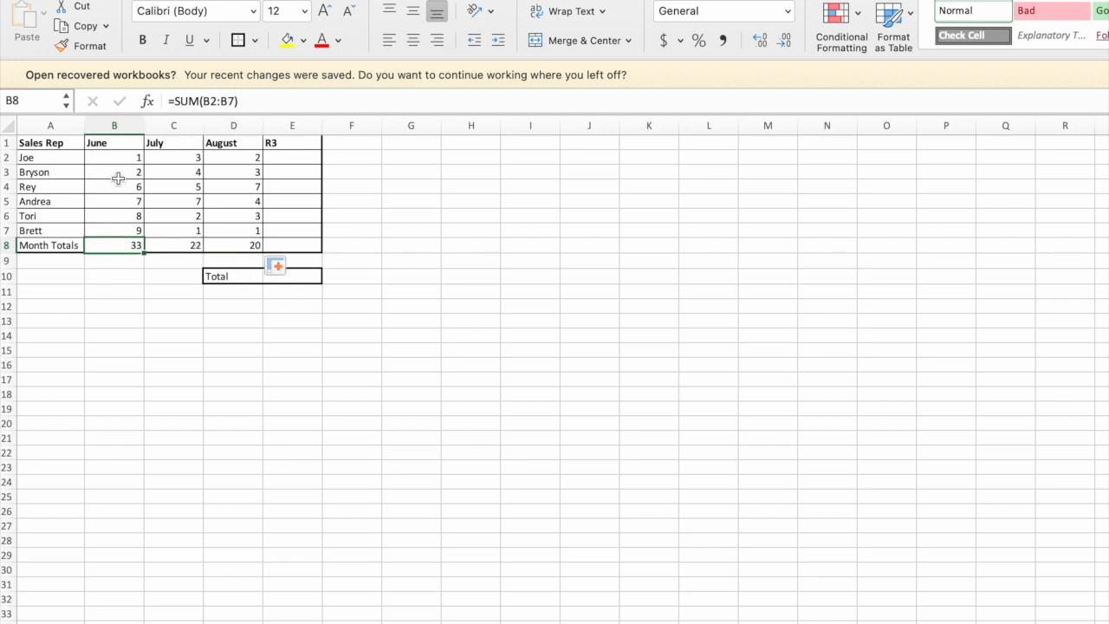
drag(118, 157, 116, 230)
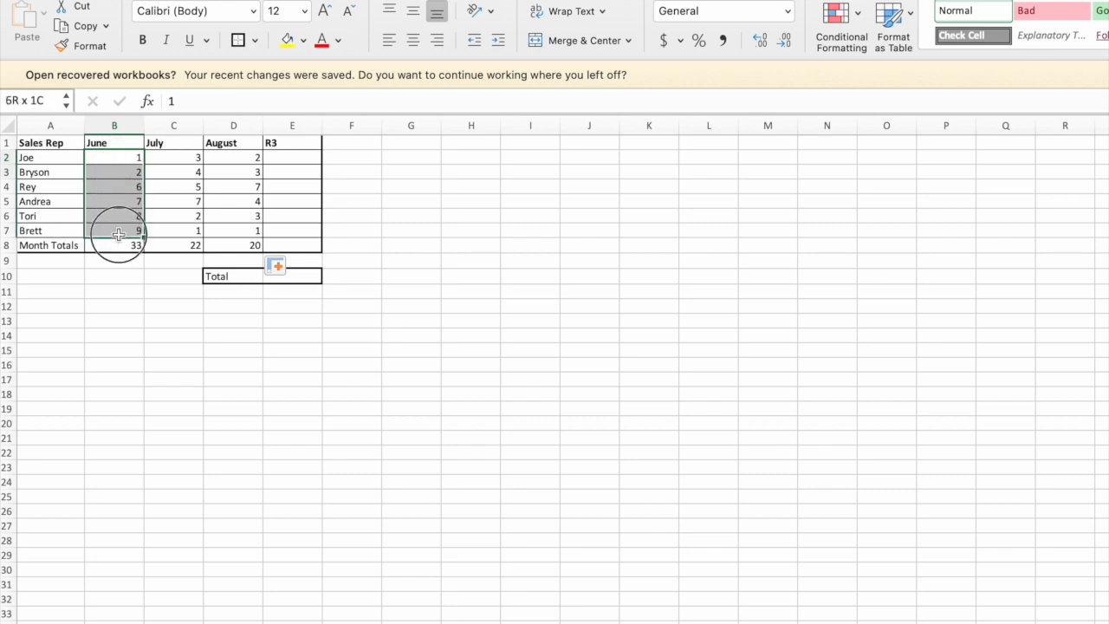
click(132, 246)
drag(144, 253, 236, 249)
Check the cell ranges used by the July and August total formulas in C8 and D8.
double_click(184, 249)
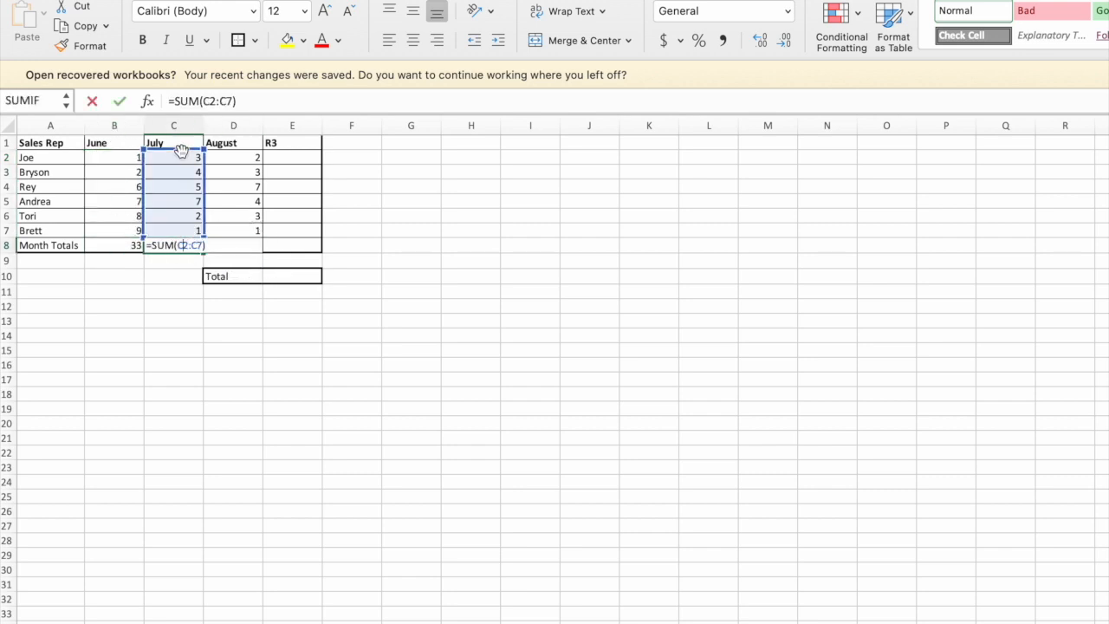
key(Return)
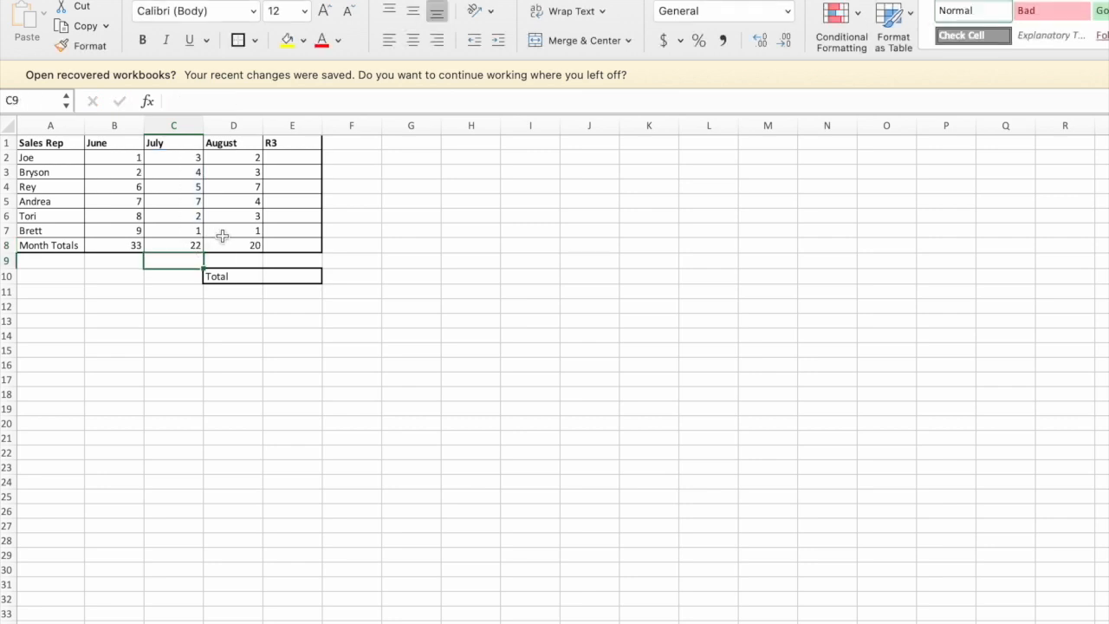
double_click(228, 246)
key(Return)
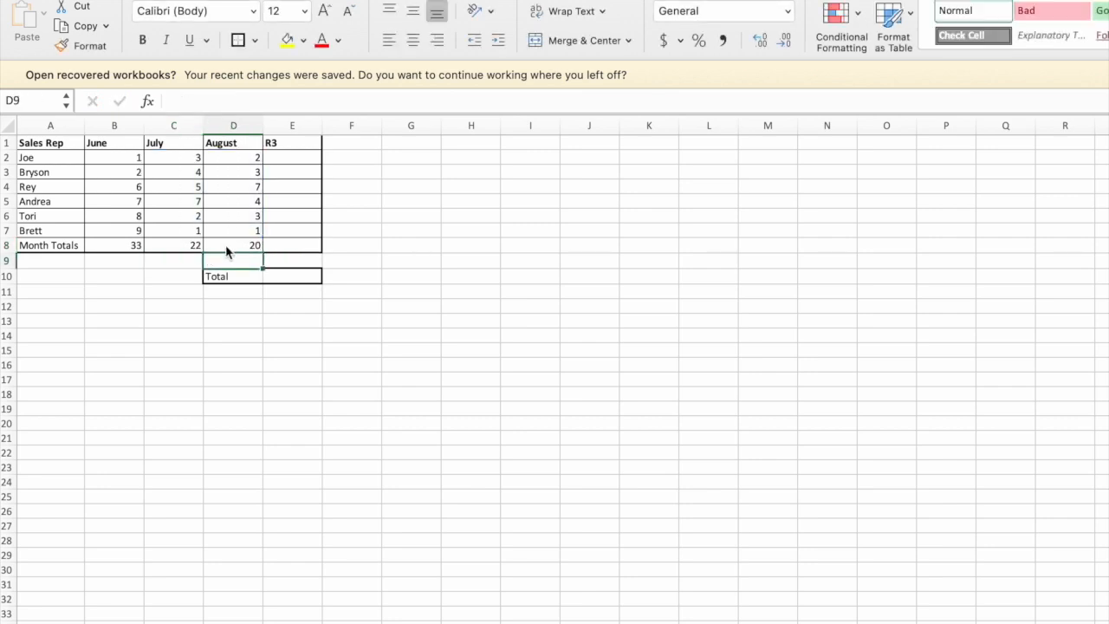
Fill the B8 formula across to D8 once more and inspect the formula in the July total, C8.
click(174, 260)
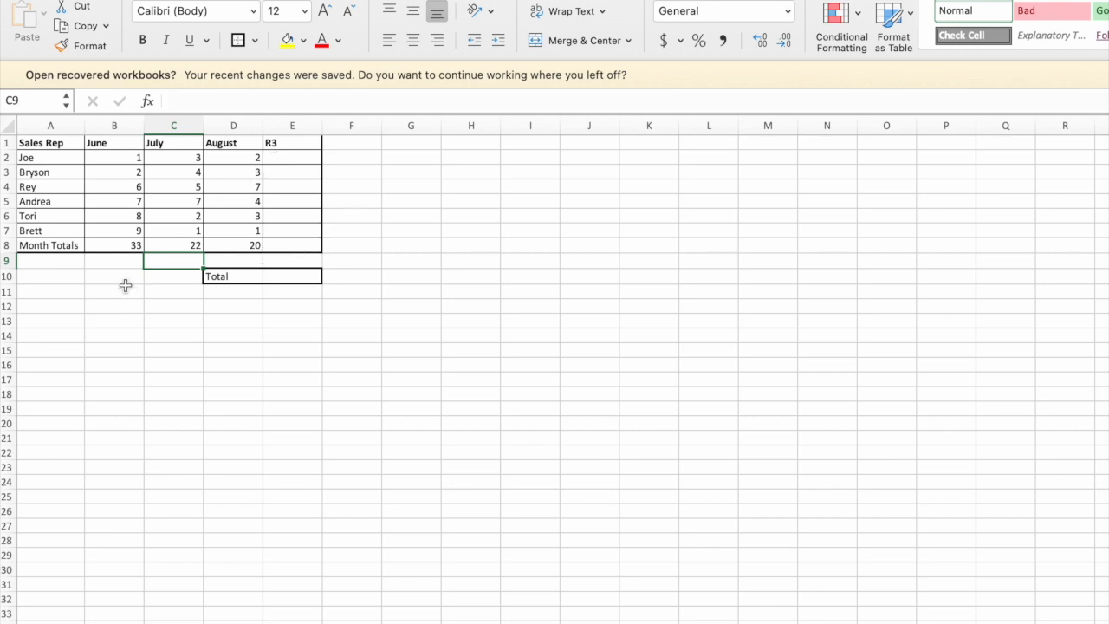
click(126, 246)
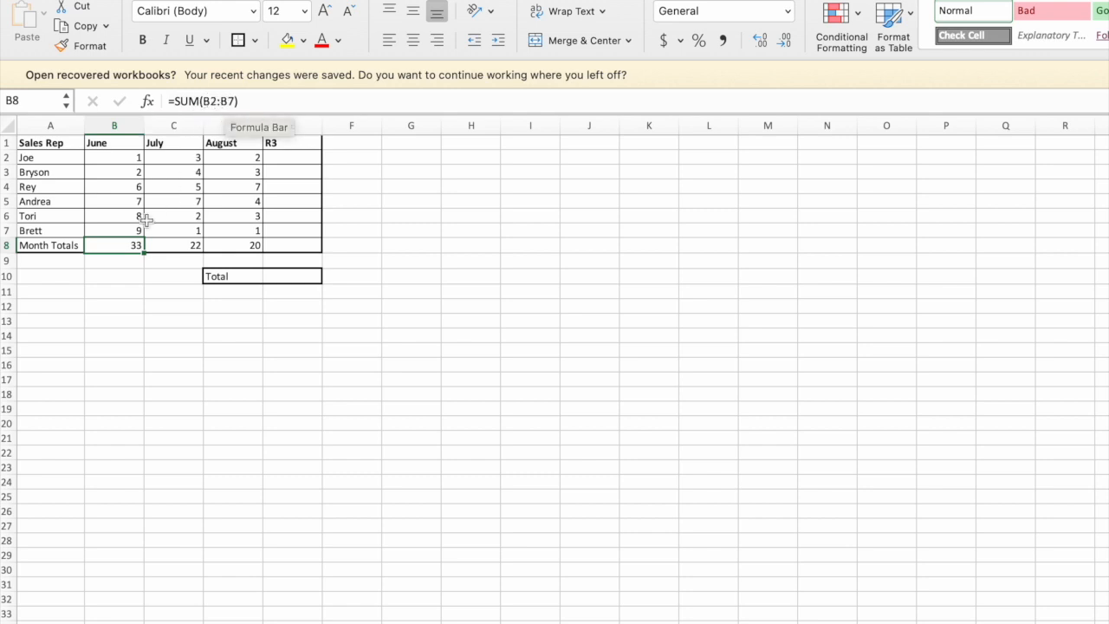
drag(143, 252, 250, 247)
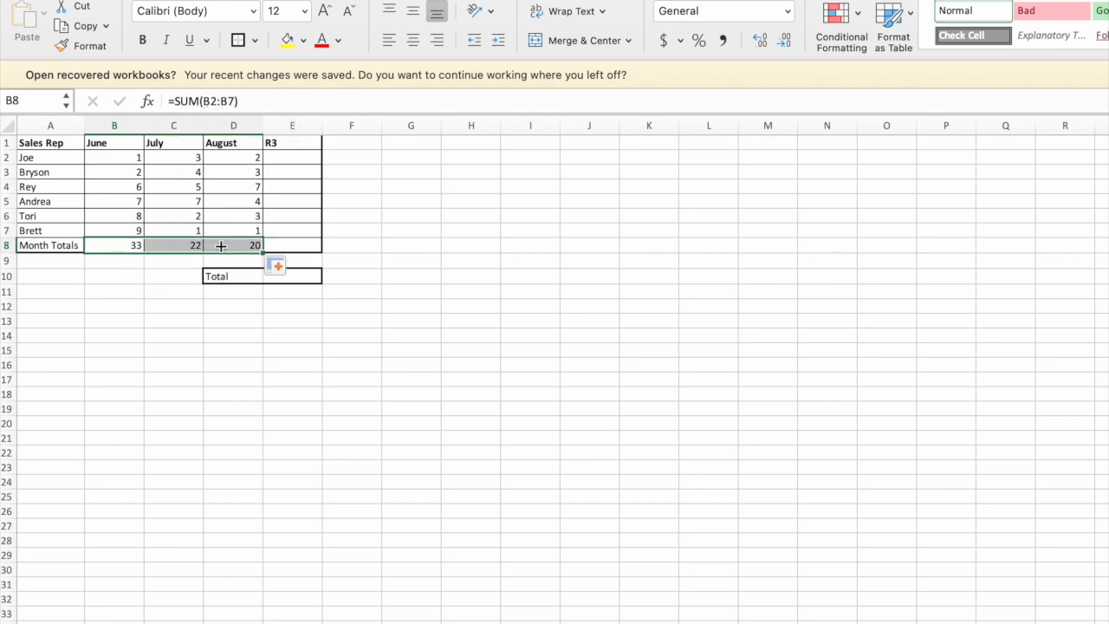
click(195, 245)
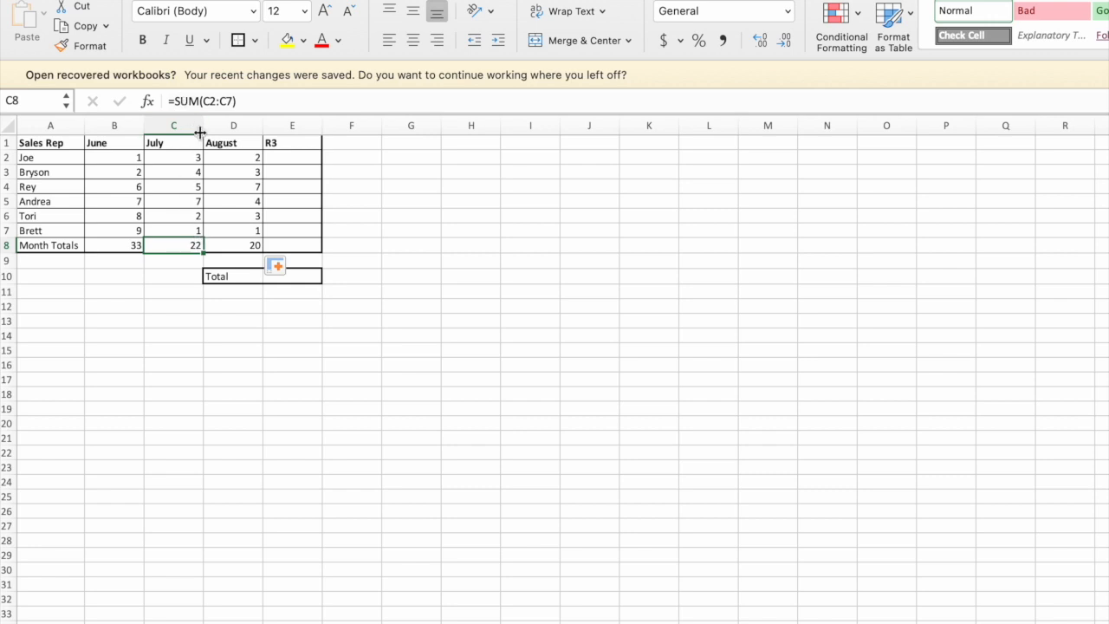
double_click(182, 240)
key(Return)
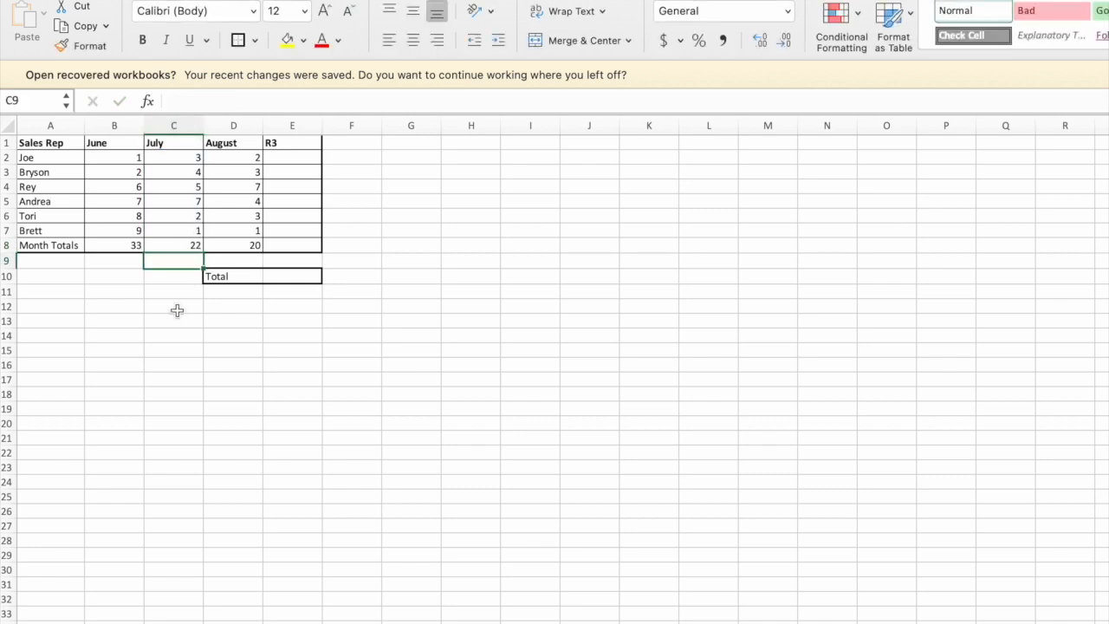
click(130, 126)
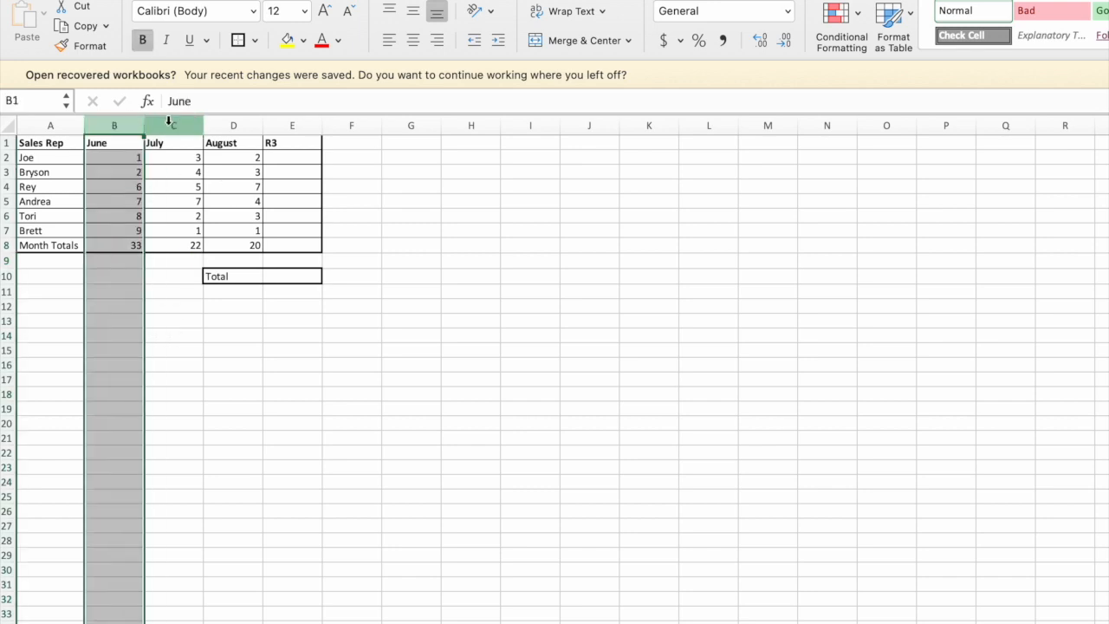
click(173, 126)
click(247, 126)
click(286, 144)
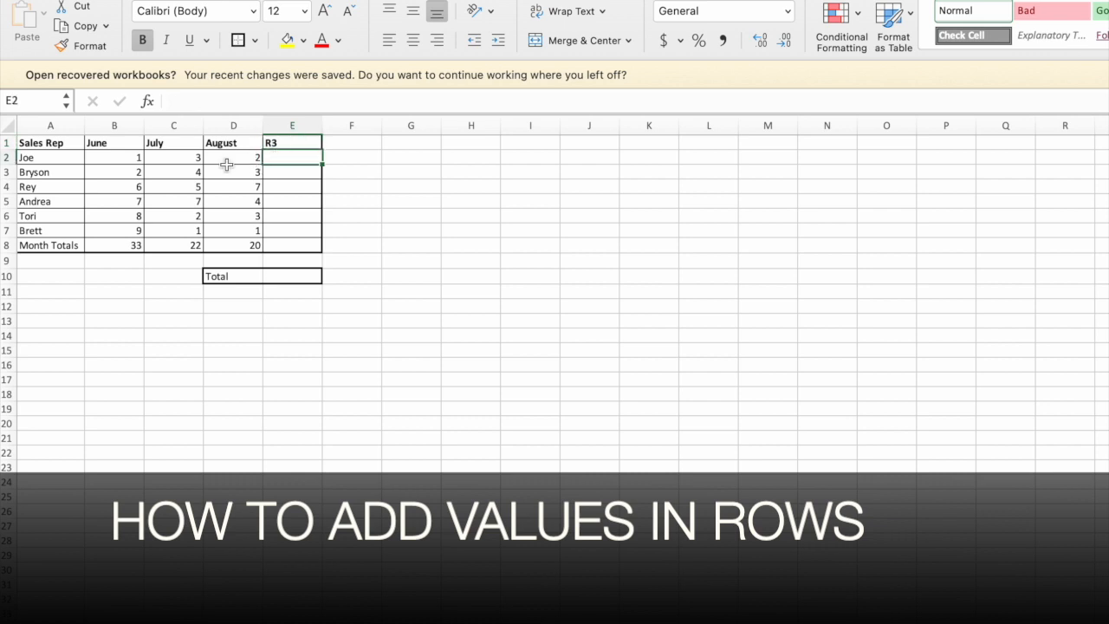
Enter the formula =SUM(B2:D2) in E2 to total the first sales rep's June, July and August figures.
drag(119, 159, 237, 160)
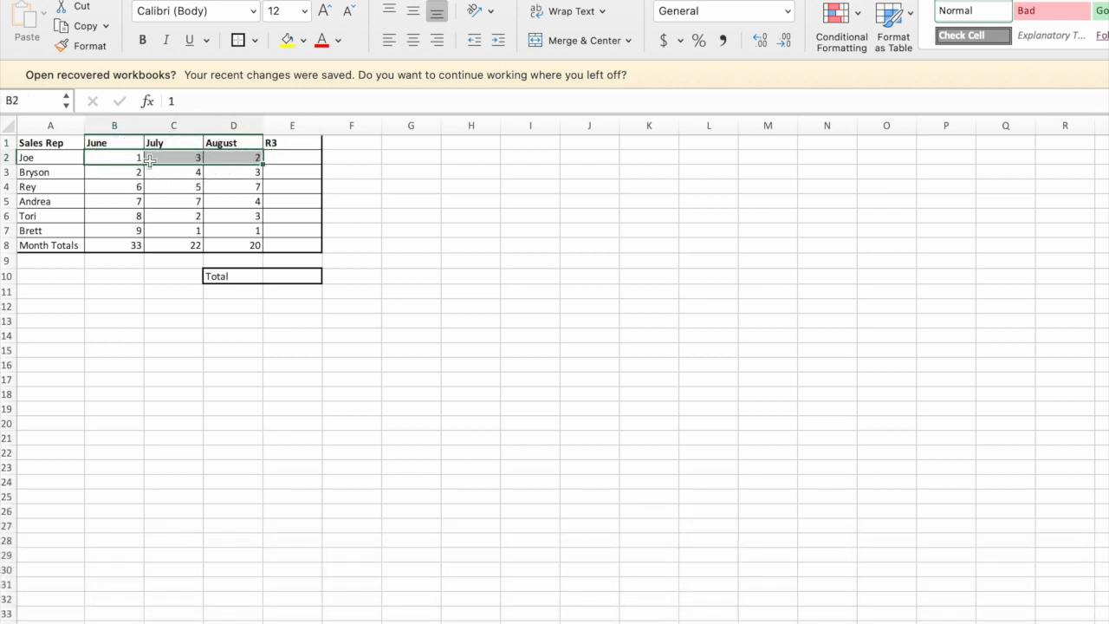
double_click(286, 158)
text(=)
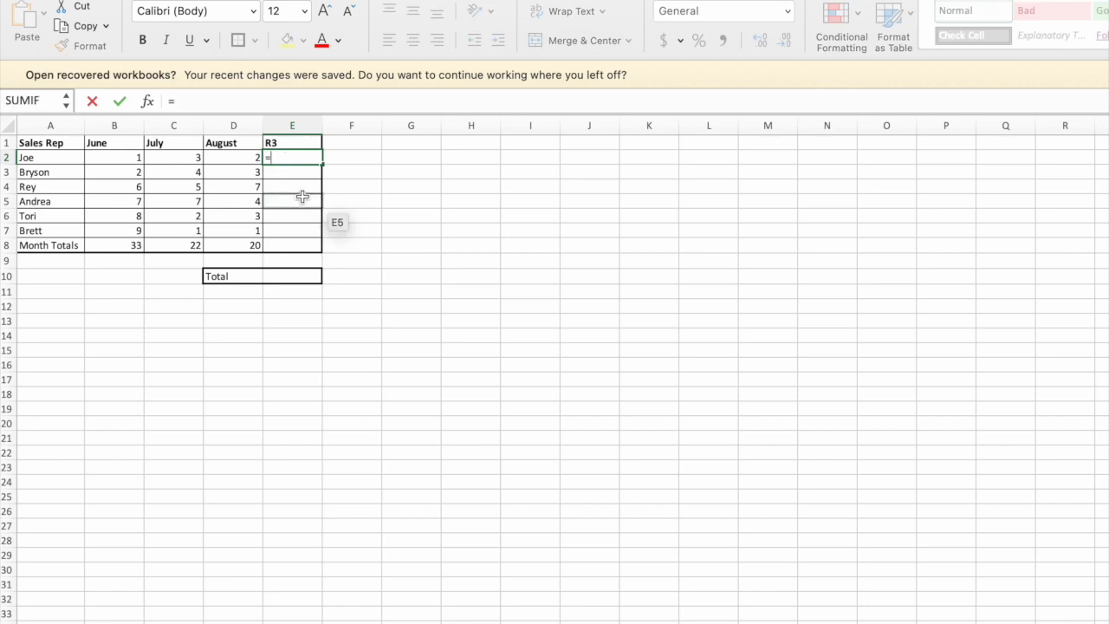
text(sum()
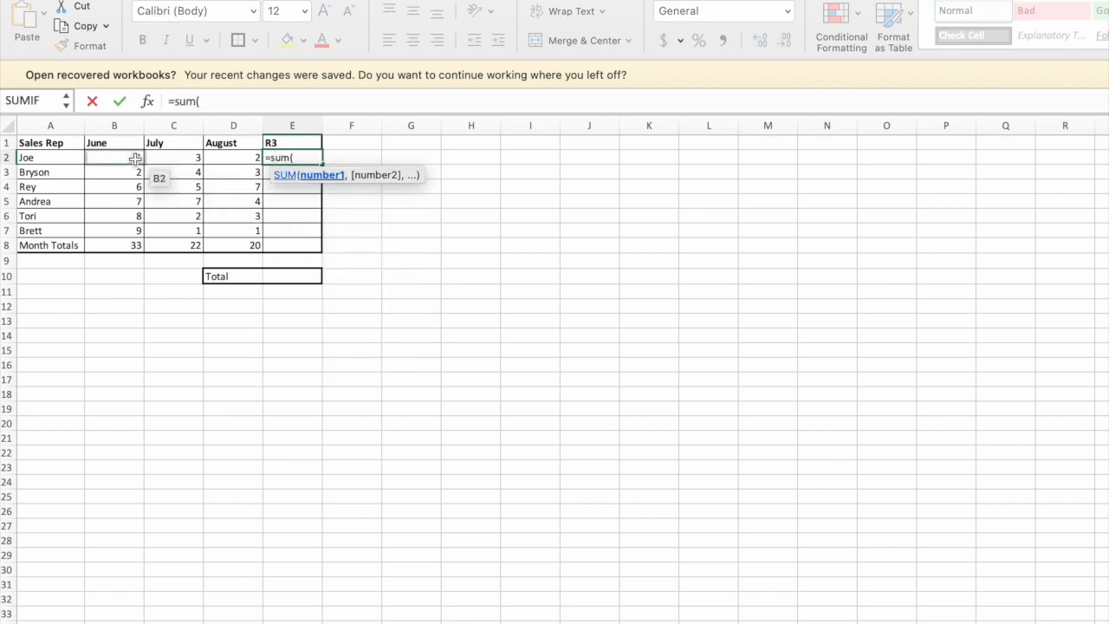
drag(128, 158, 228, 159)
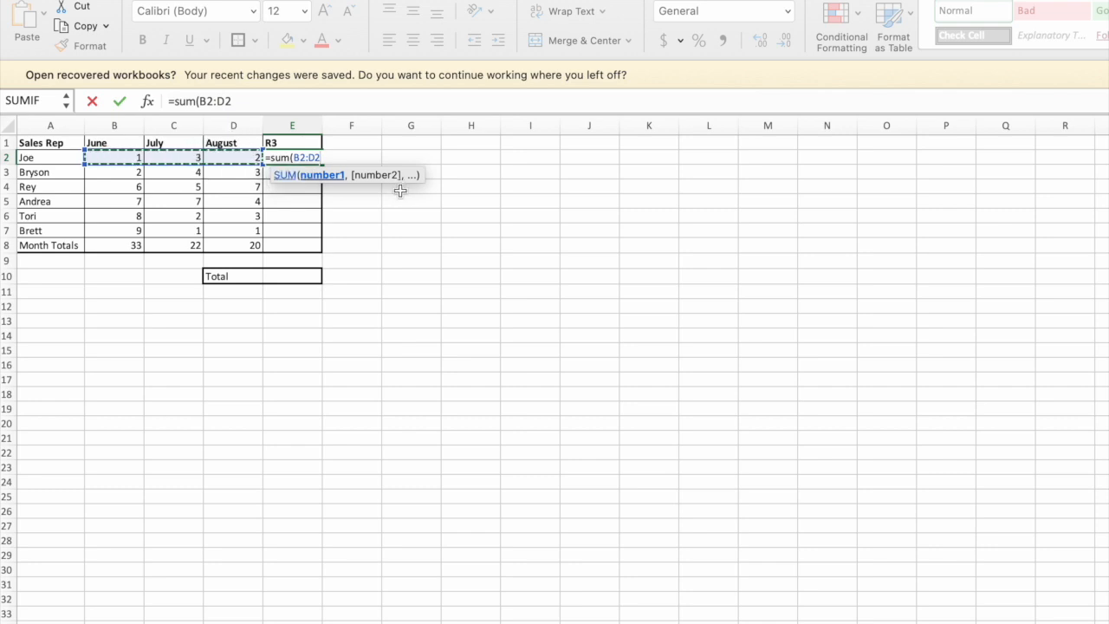
text())
key(Return)
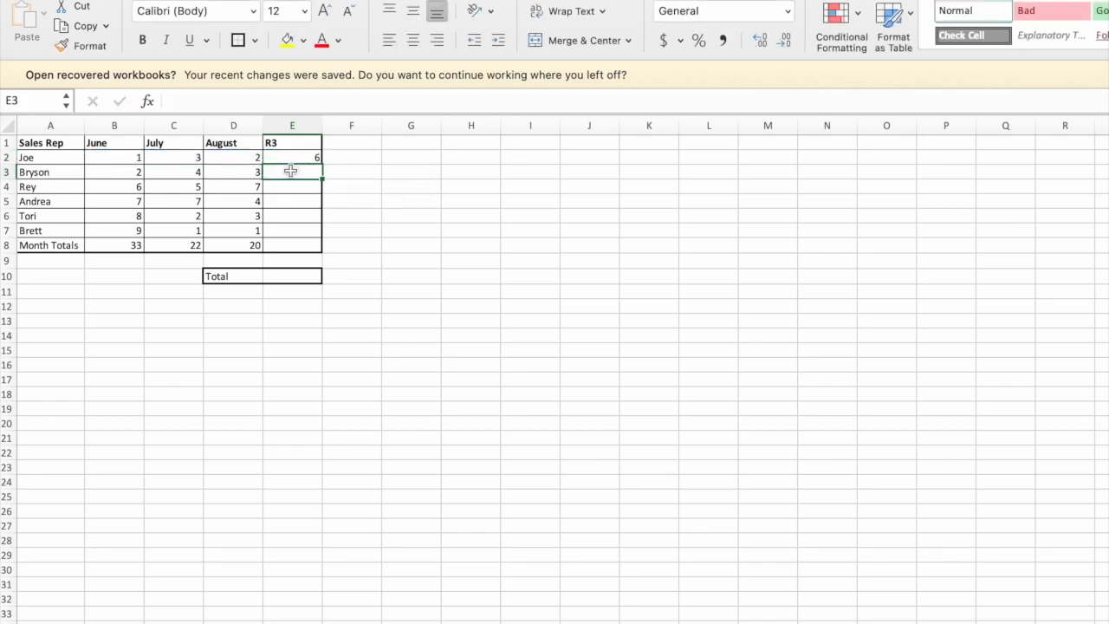
Remove the range from the SUM formula in E2 and reselect it from B2 across row 2 to E2.
click(290, 157)
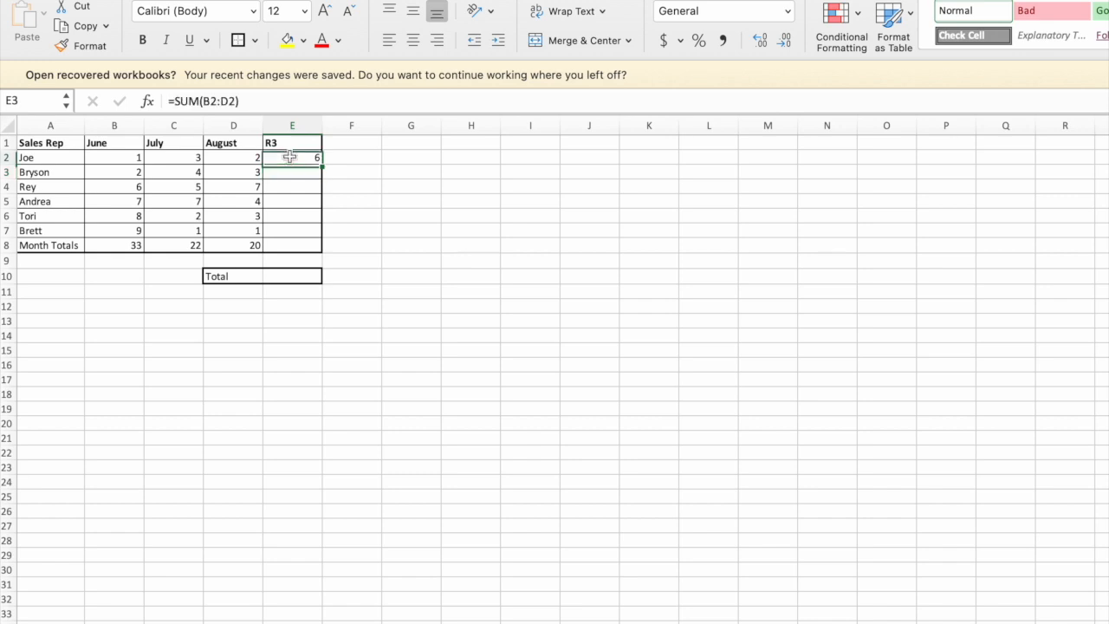
click(256, 102)
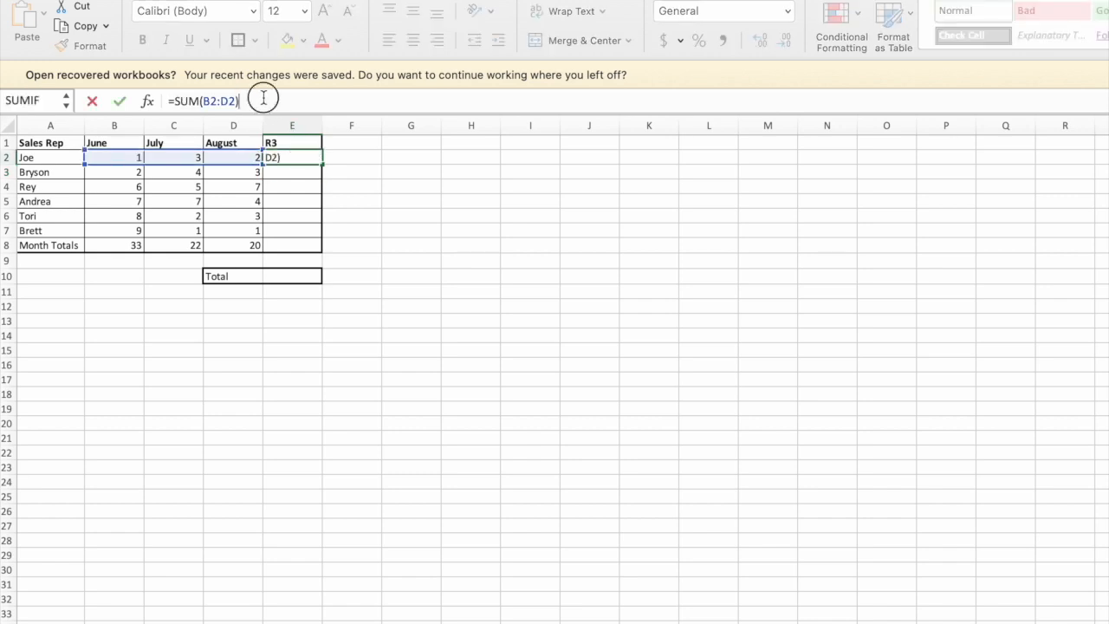
drag(238, 101, 202, 101)
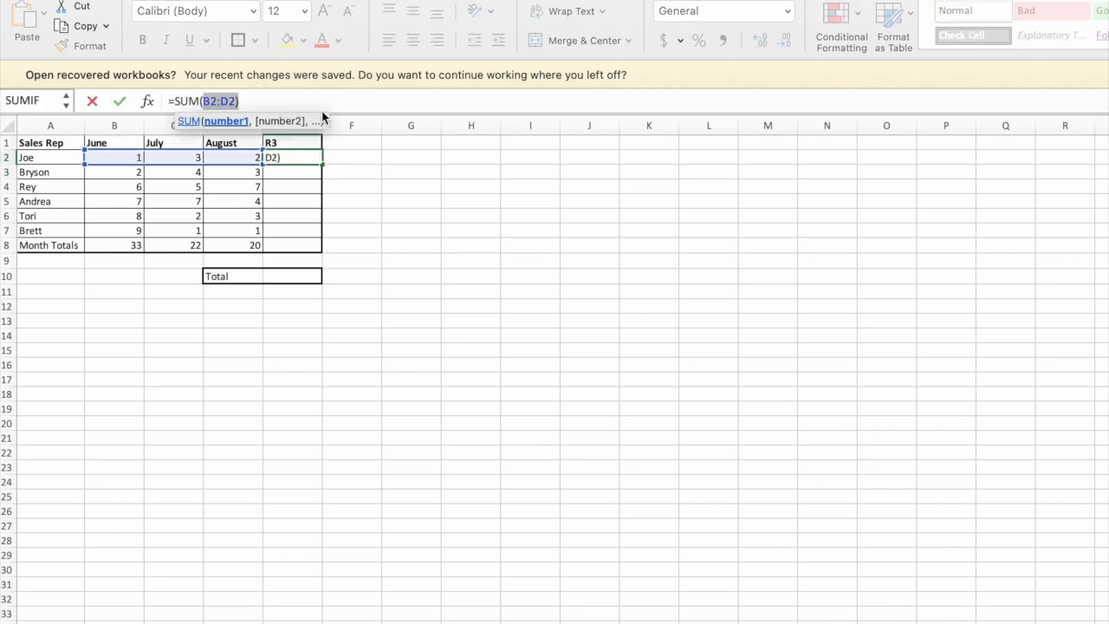
key(BackSpace)
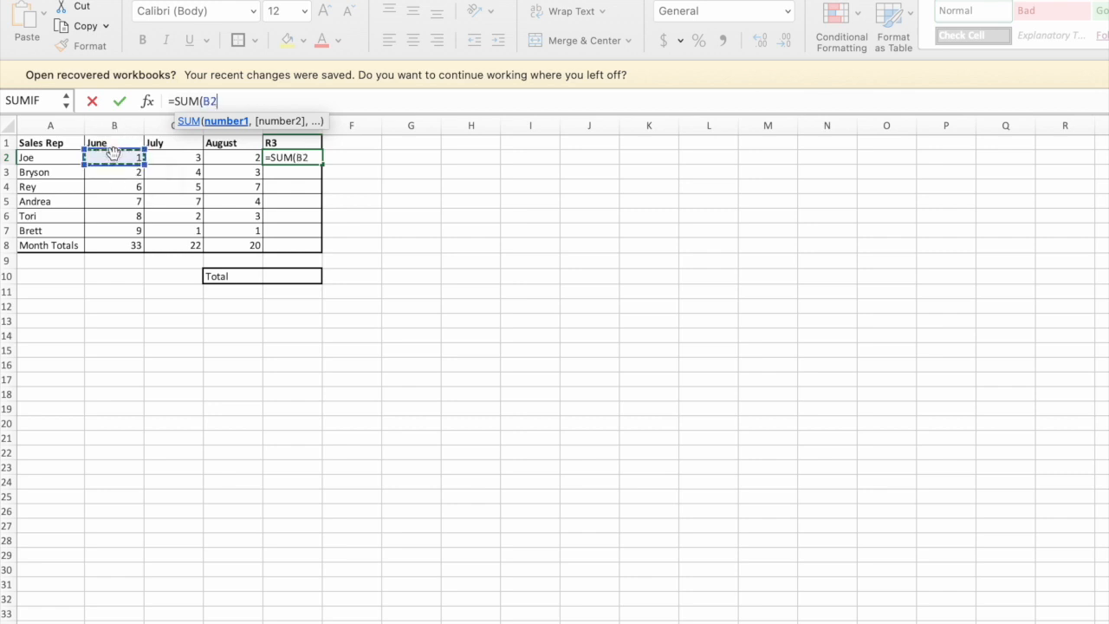
key(super+shift+Right)
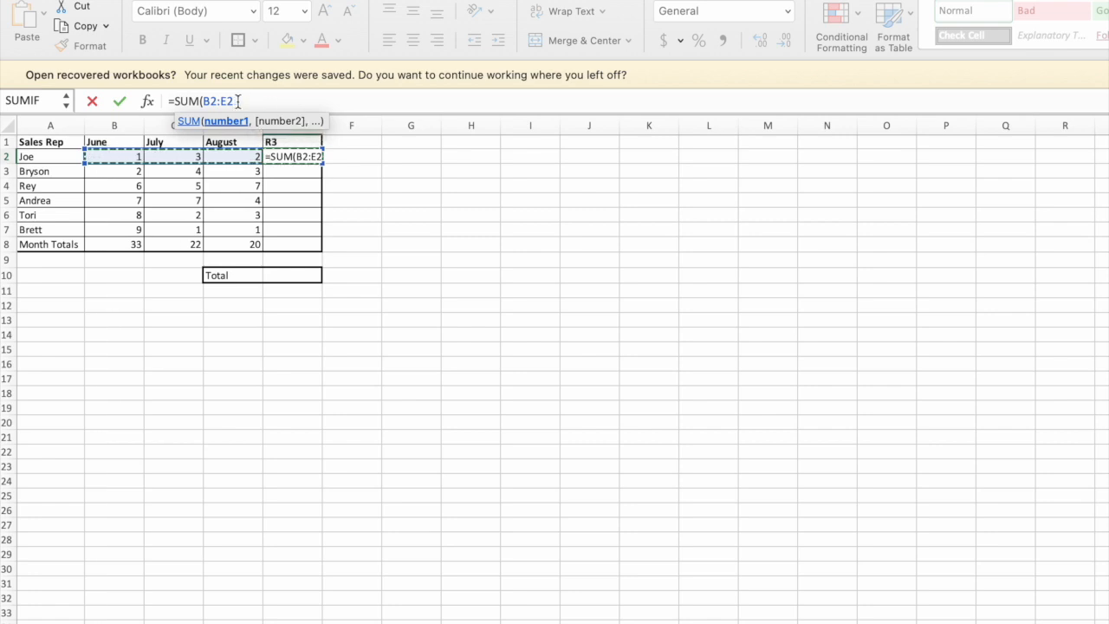
Correct the end of the range in E2 to D2 so the formula is =SUM(B2:D2).
key(BackSpace)
key(BackSpace)
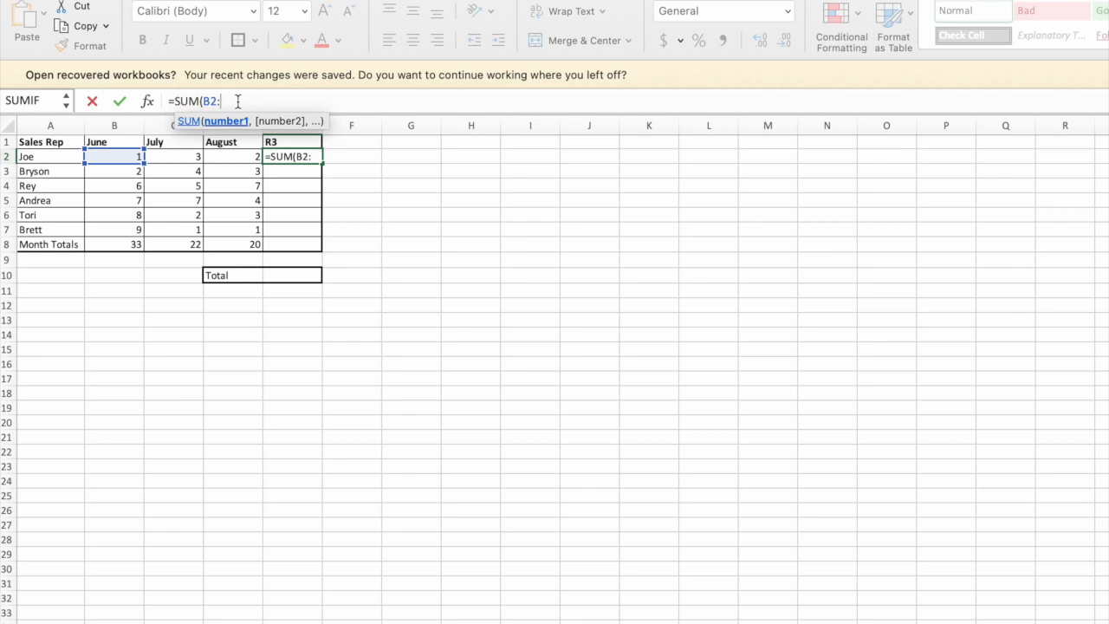
text(d2))
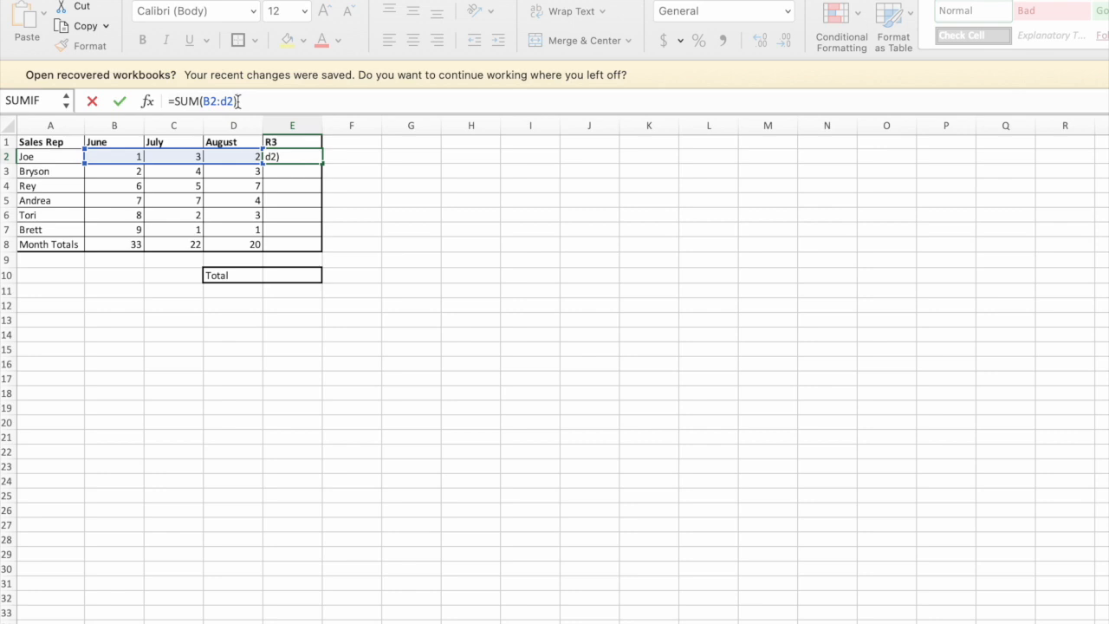
key(Return)
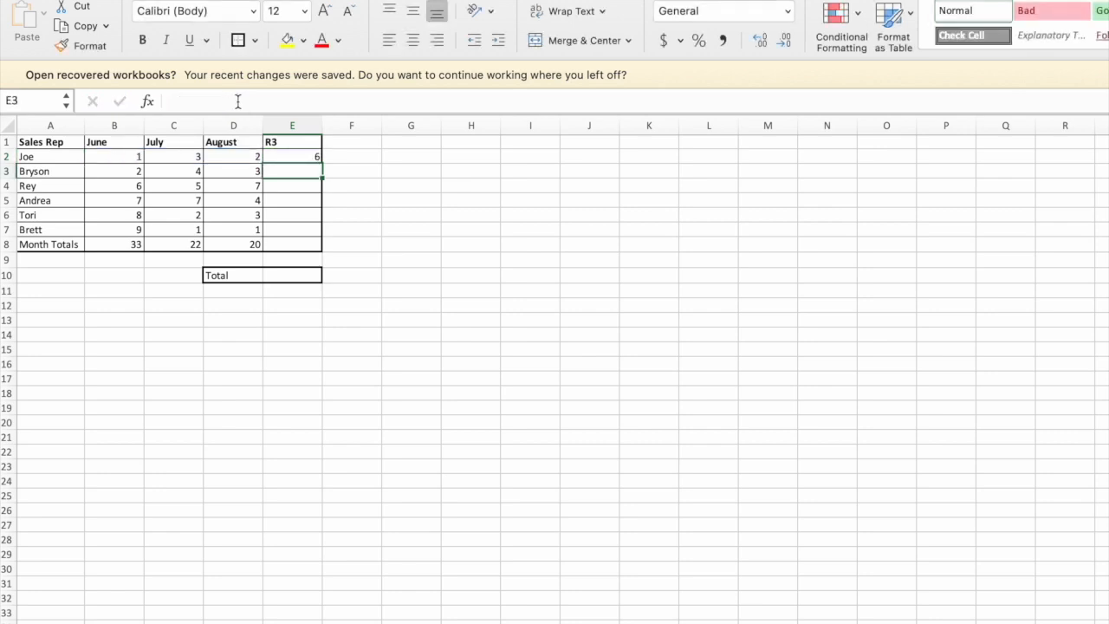
Fill the row total formula from E2 down to E7 for the remaining sales reps.
double_click(310, 155)
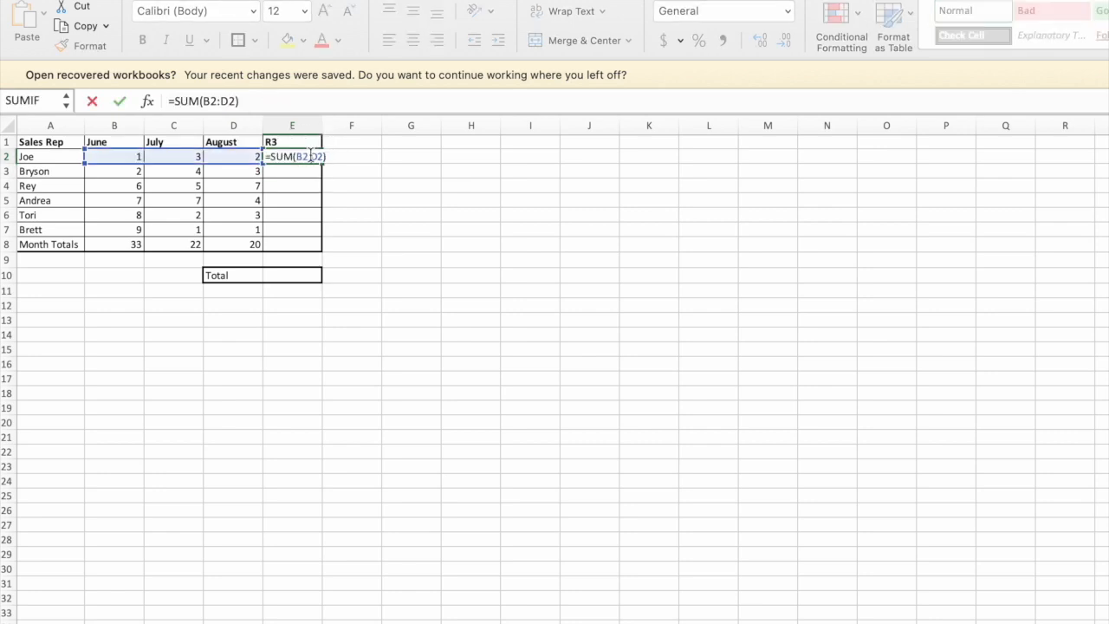
key(Escape)
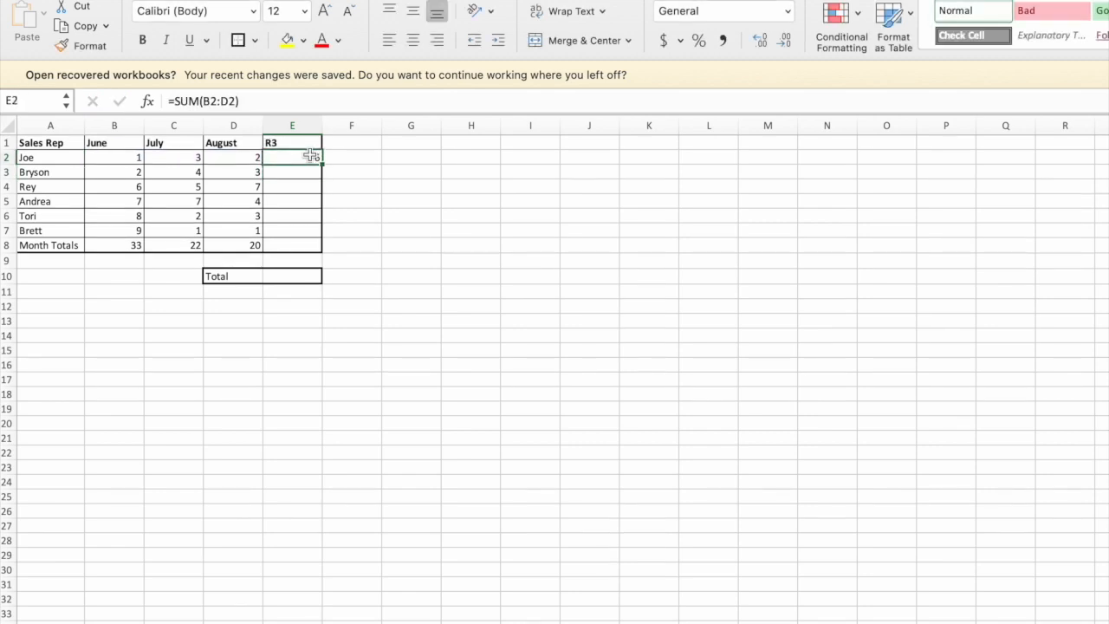
drag(320, 163, 301, 236)
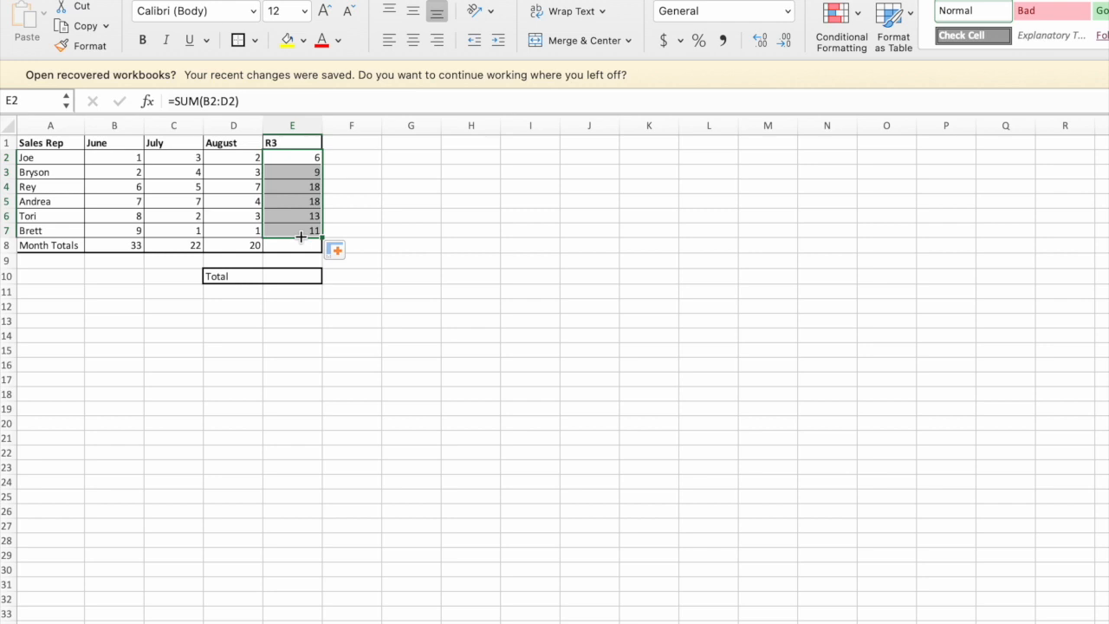
click(424, 214)
Examine the monthly figures in B2:D7 alongside the month totals in B8:D8 and the row totals in E2:E7.
click(279, 249)
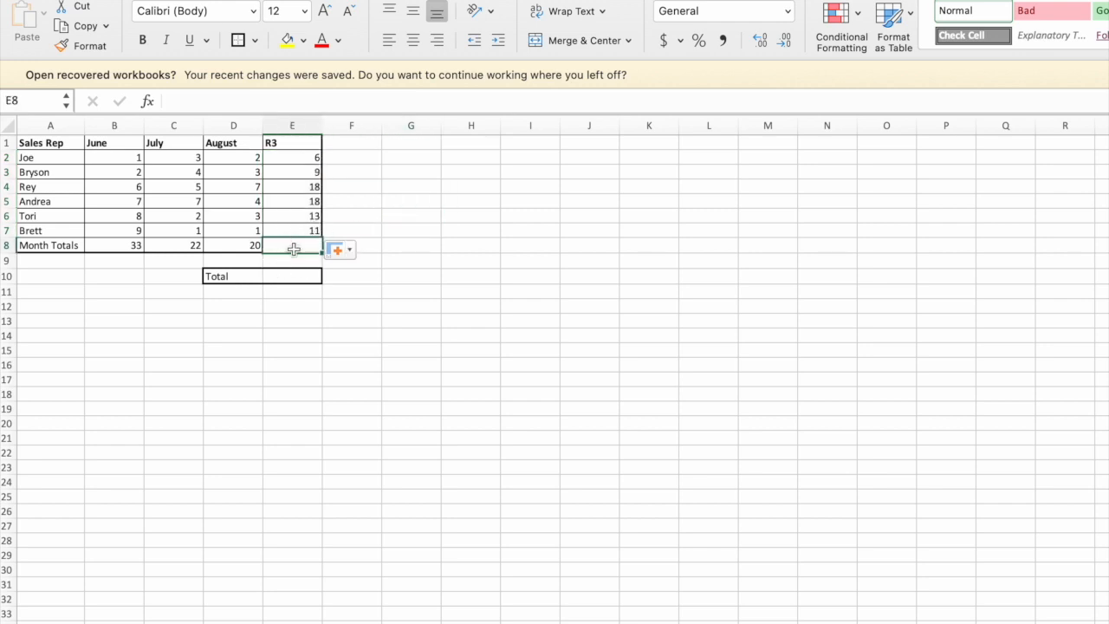
double_click(400, 228)
key(Escape)
click(286, 246)
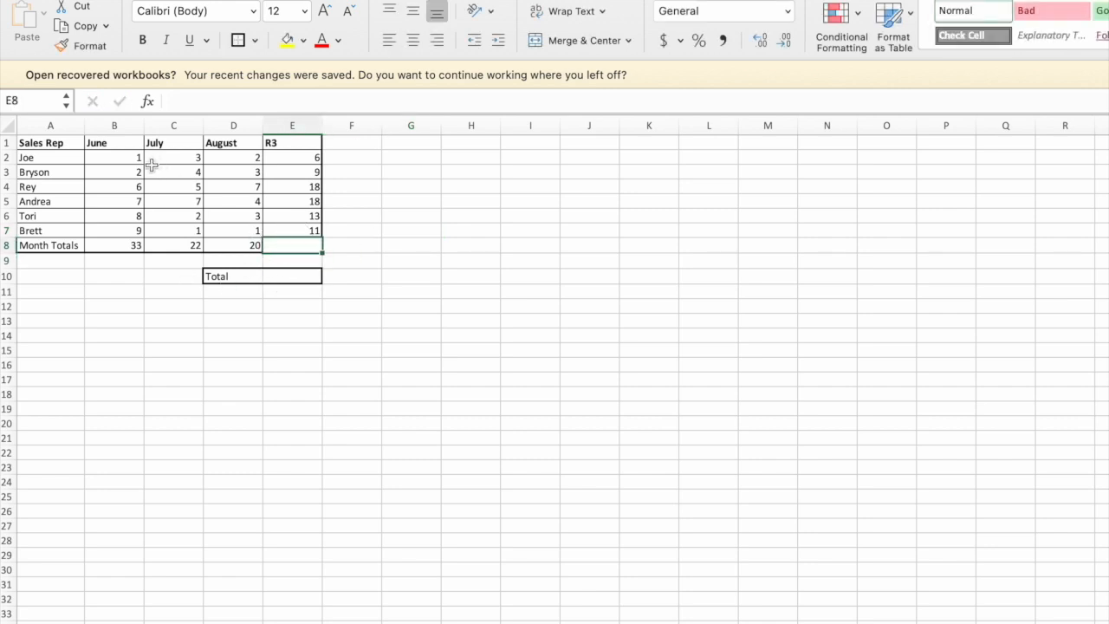
drag(108, 157, 223, 231)
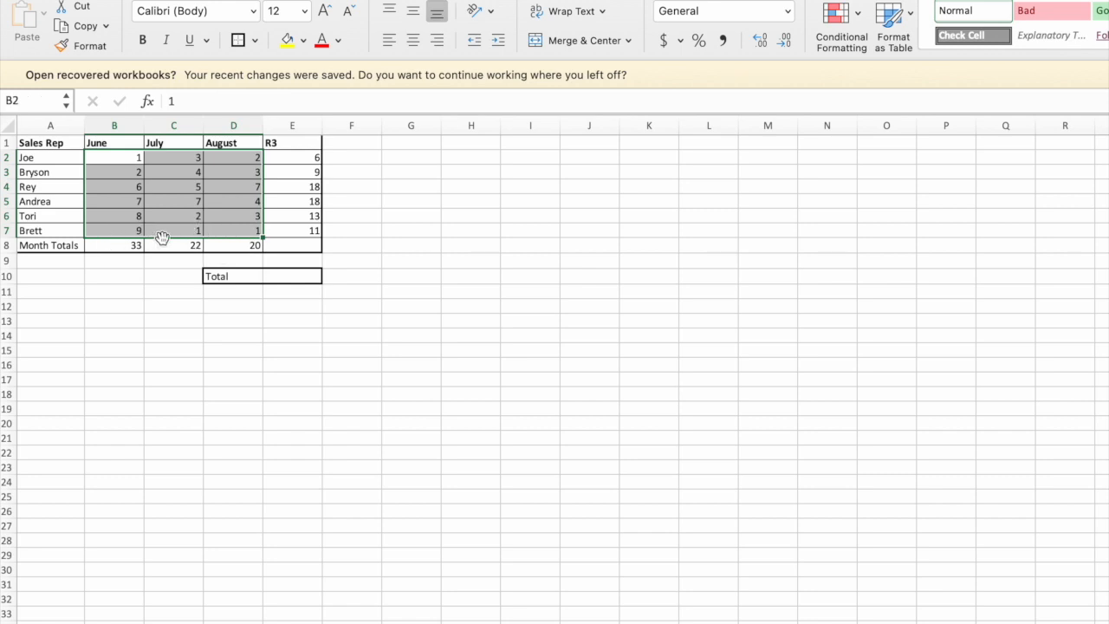
drag(139, 246, 235, 247)
drag(279, 158, 259, 231)
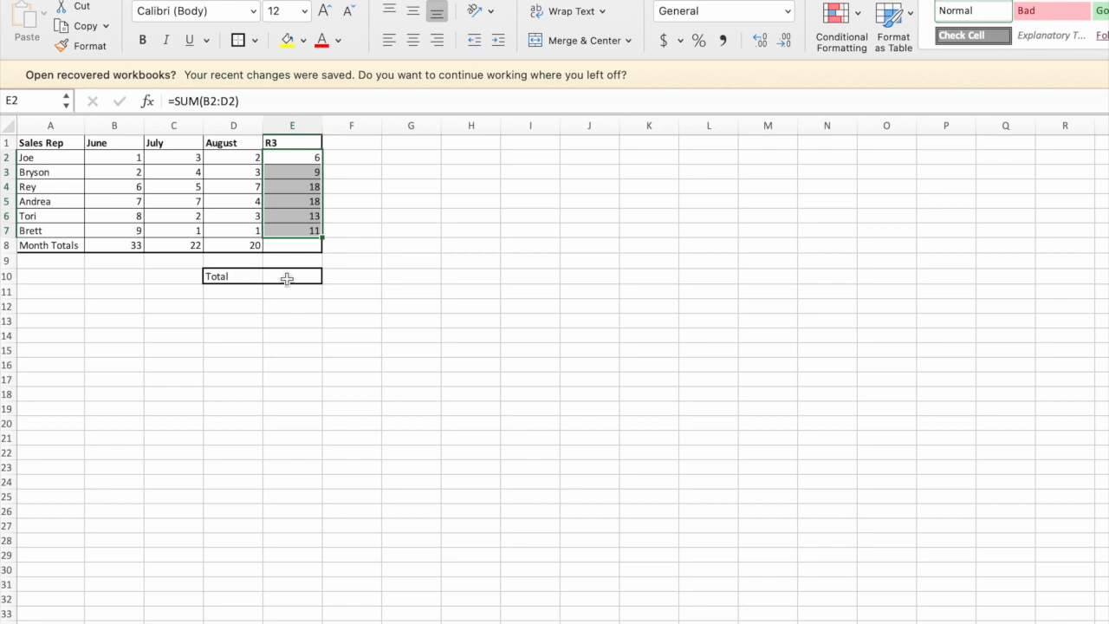
drag(111, 157, 232, 229)
drag(107, 153, 227, 227)
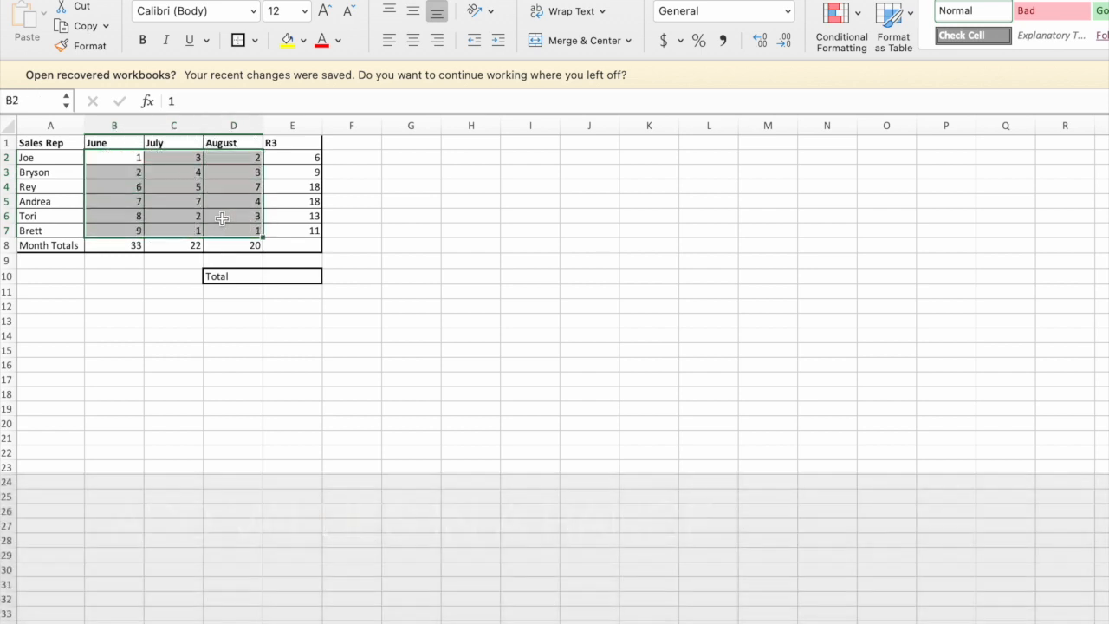
drag(122, 160, 244, 233)
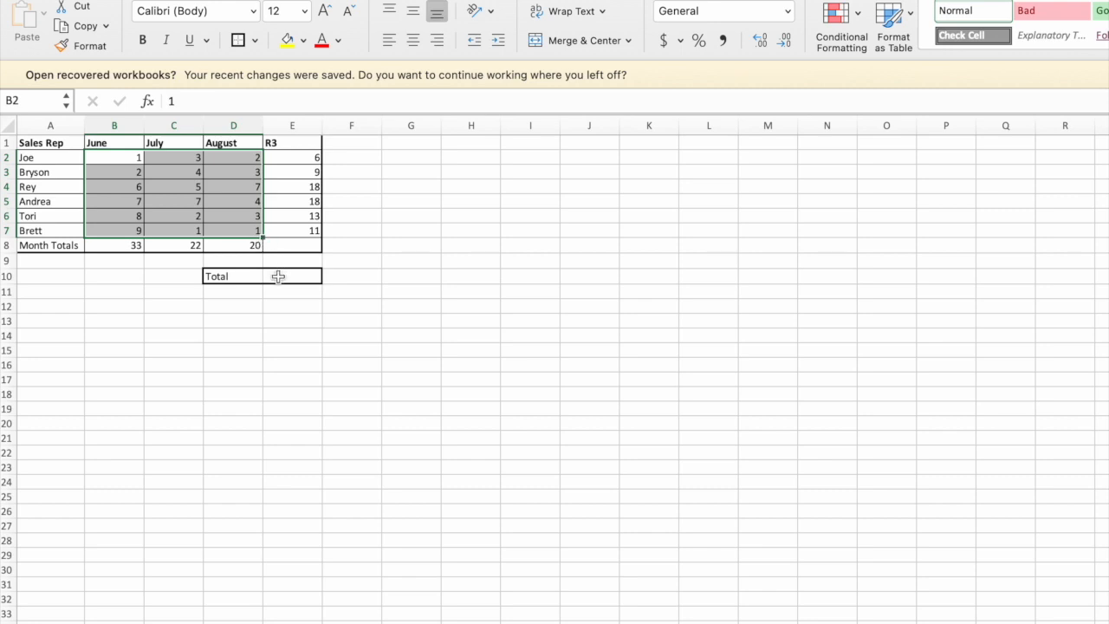
Enter a SUM formula over B2:D7 in E10 to get the grand total, leaving out the month totals in row 8.
double_click(278, 276)
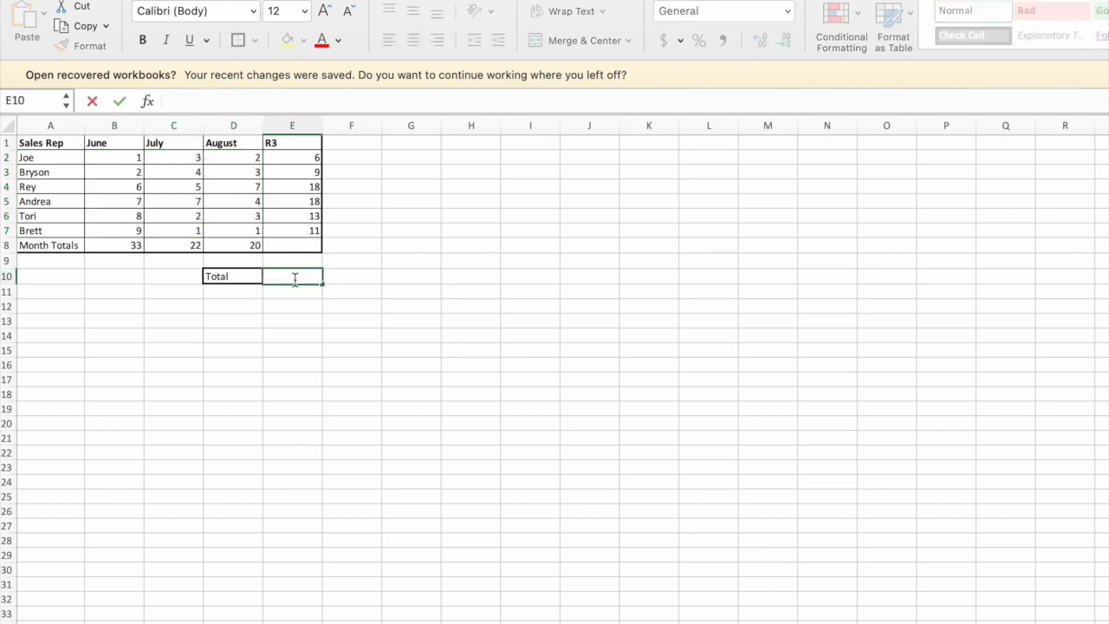
text(=sum()
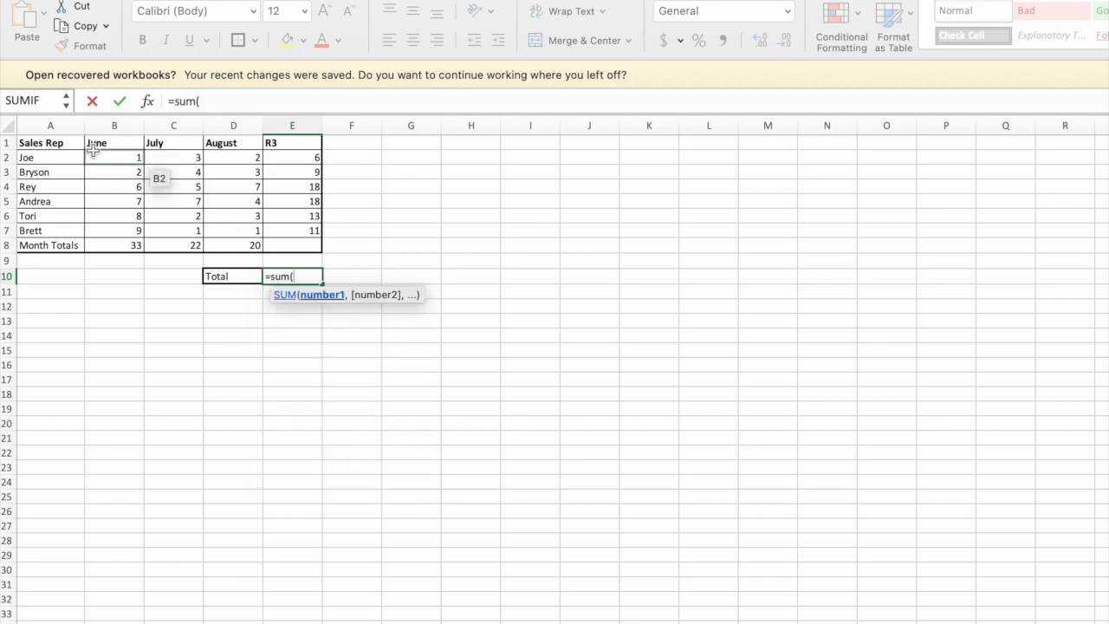
drag(109, 156, 222, 156)
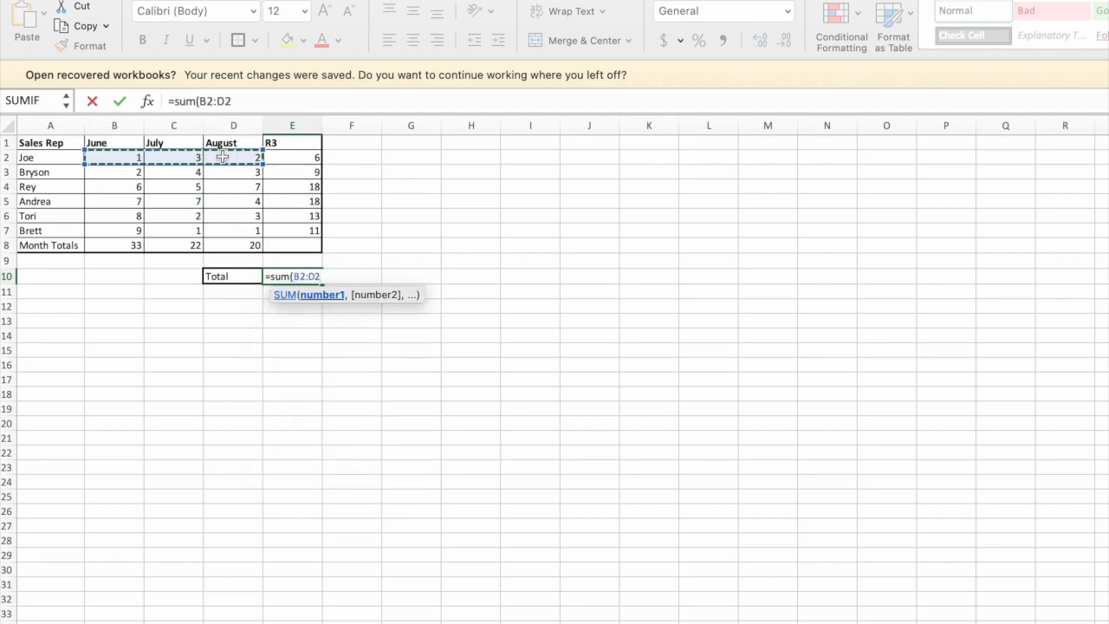
scroll(229, 167, down, 1)
key(super+shift+Down)
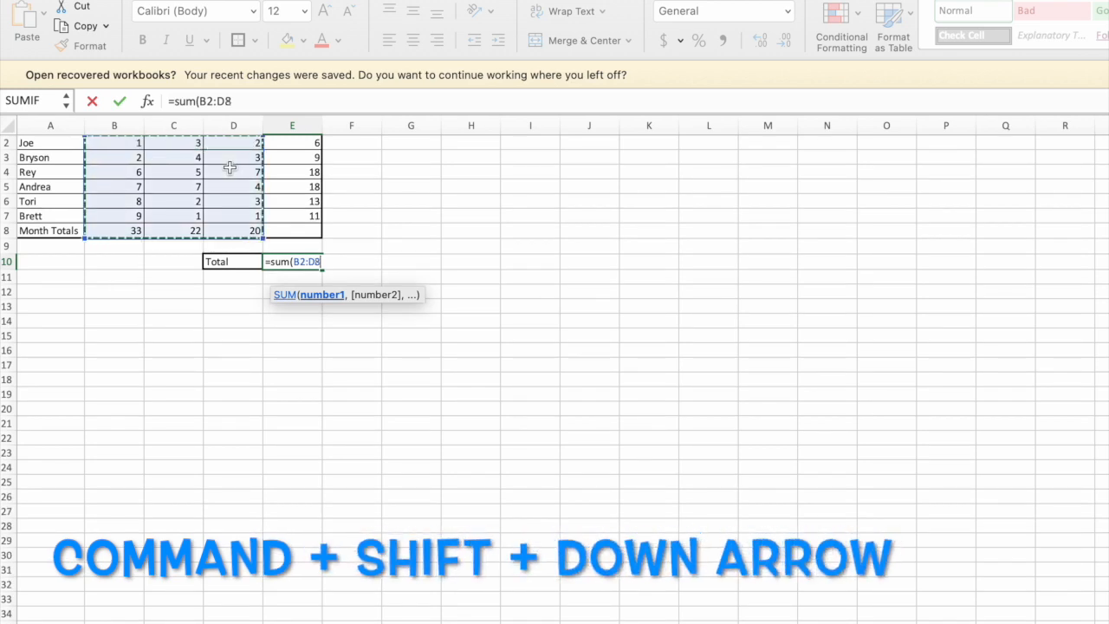
drag(262, 237, 262, 225)
scroll(258, 262, up, 1)
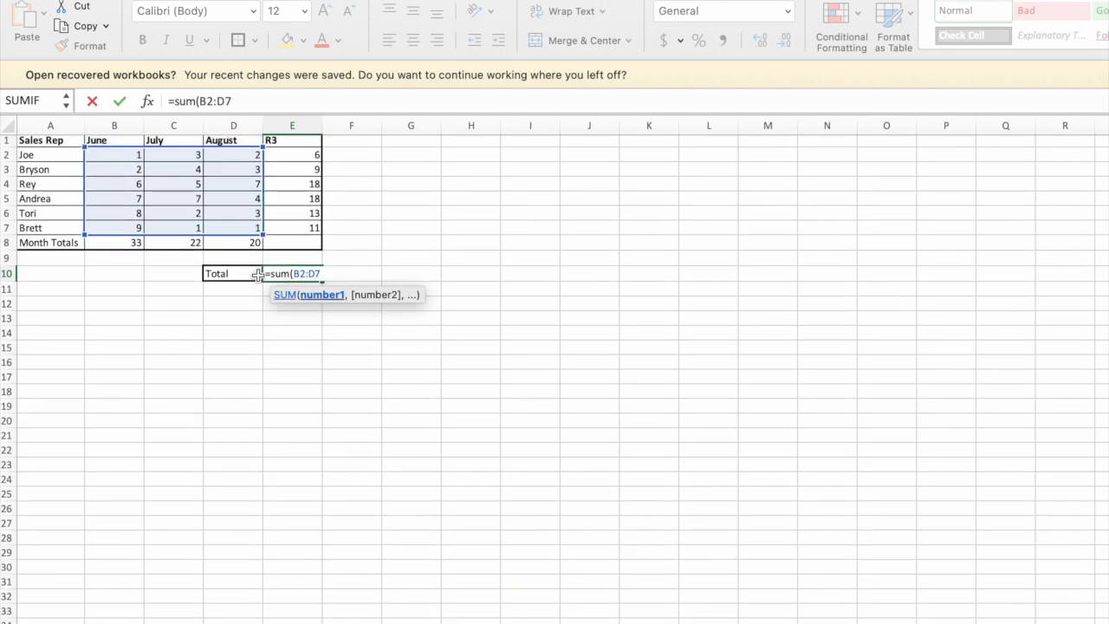
key(Return)
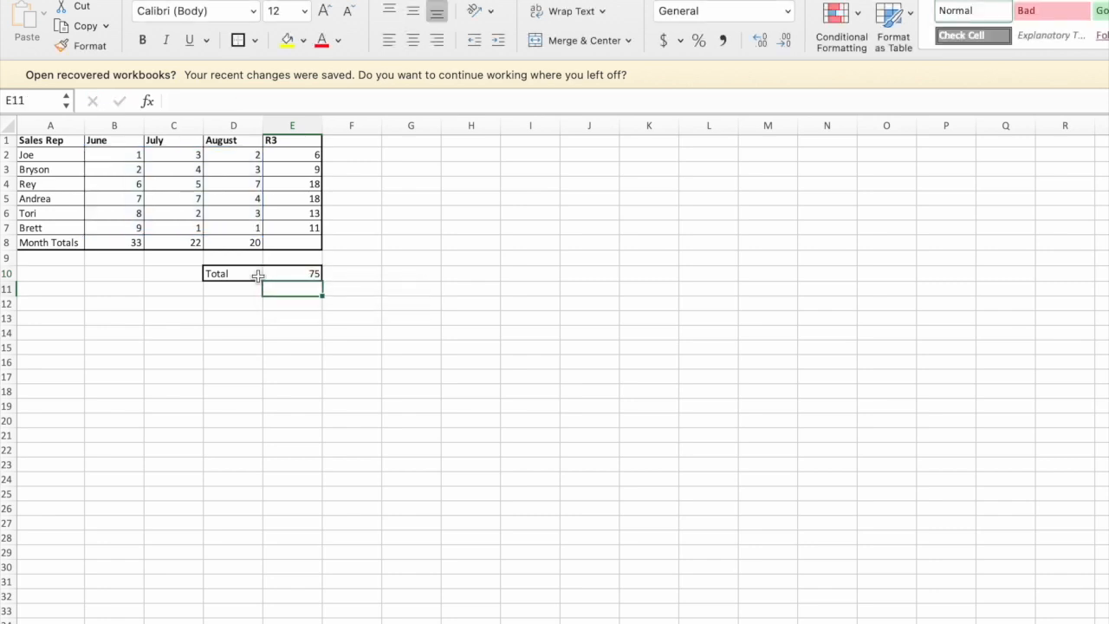
Compare the grand total in E10 with the month totals in B8:D8 and the row totals in E2:E7.
click(301, 273)
drag(141, 242, 229, 245)
drag(305, 154, 299, 224)
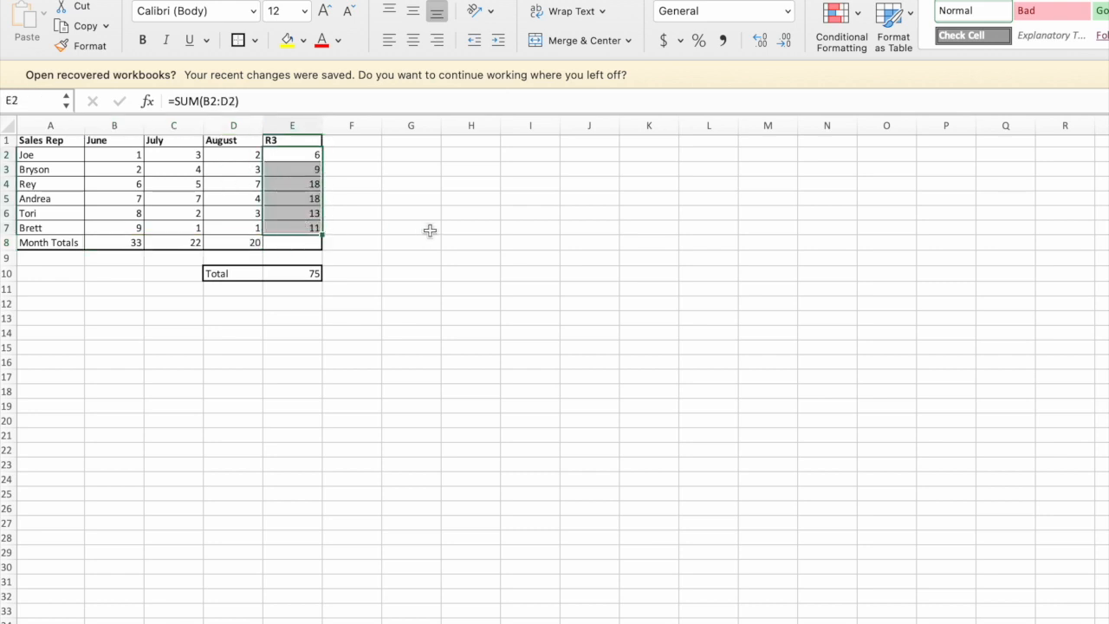
click(429, 229)
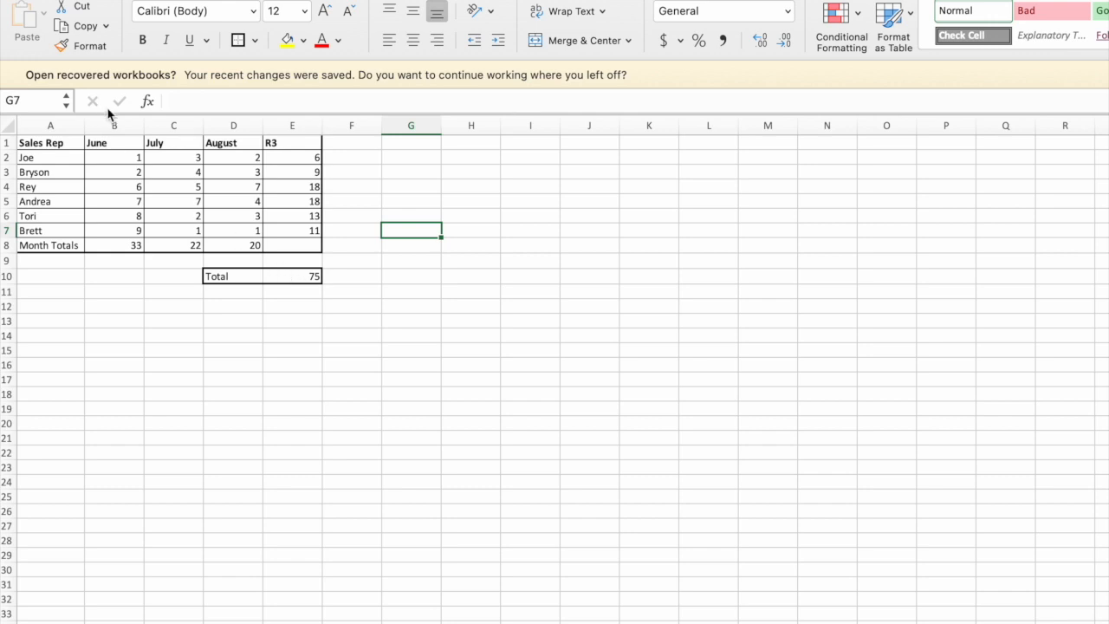
Enter a SUM formula in B12 that adds the non-adjacent cells B2, C5 and D3.
click(115, 157)
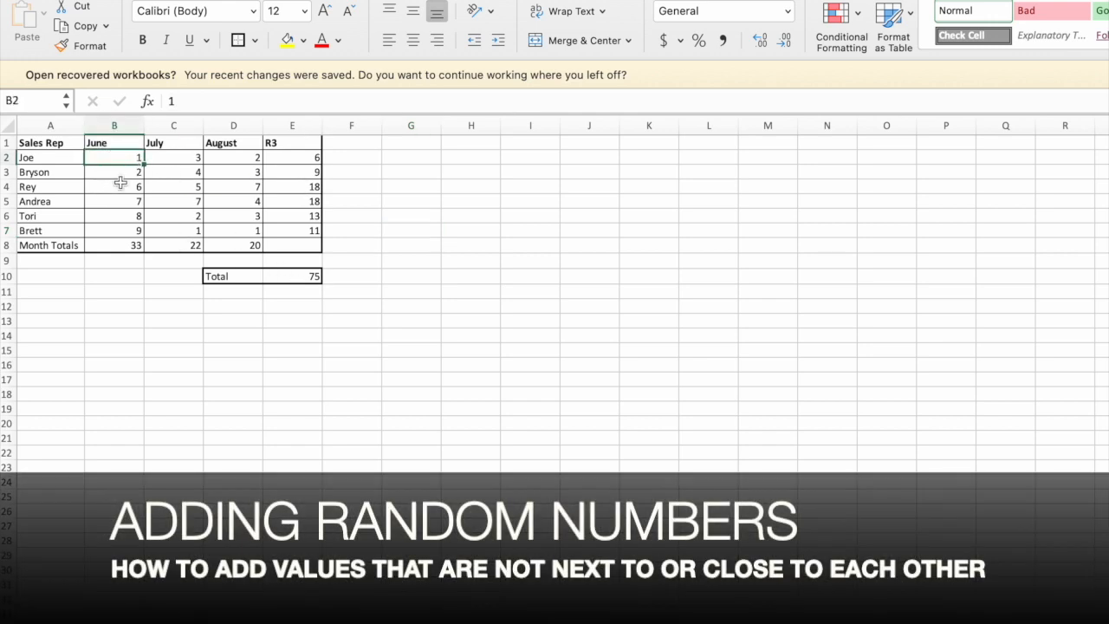
click(179, 213)
click(222, 172)
click(124, 309)
text(=sum()
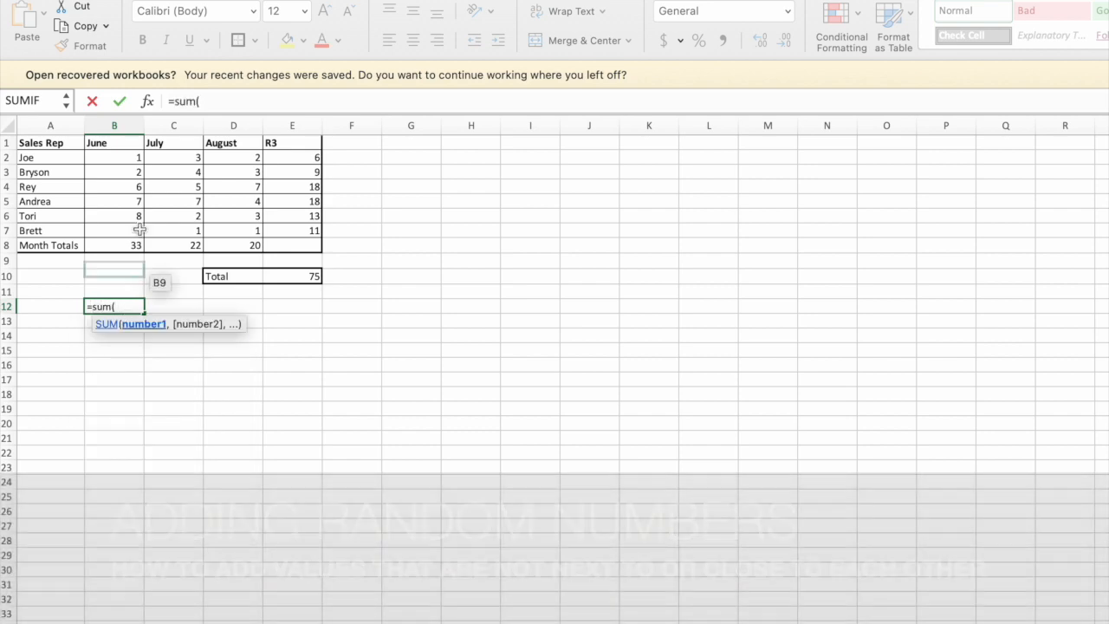
click(121, 158)
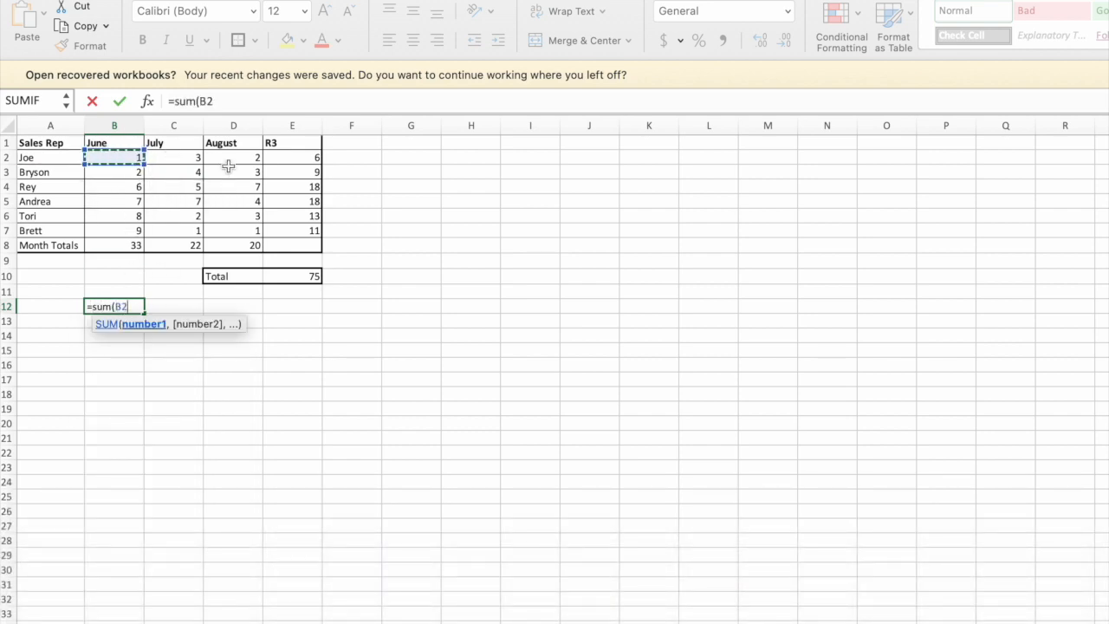
text(,)
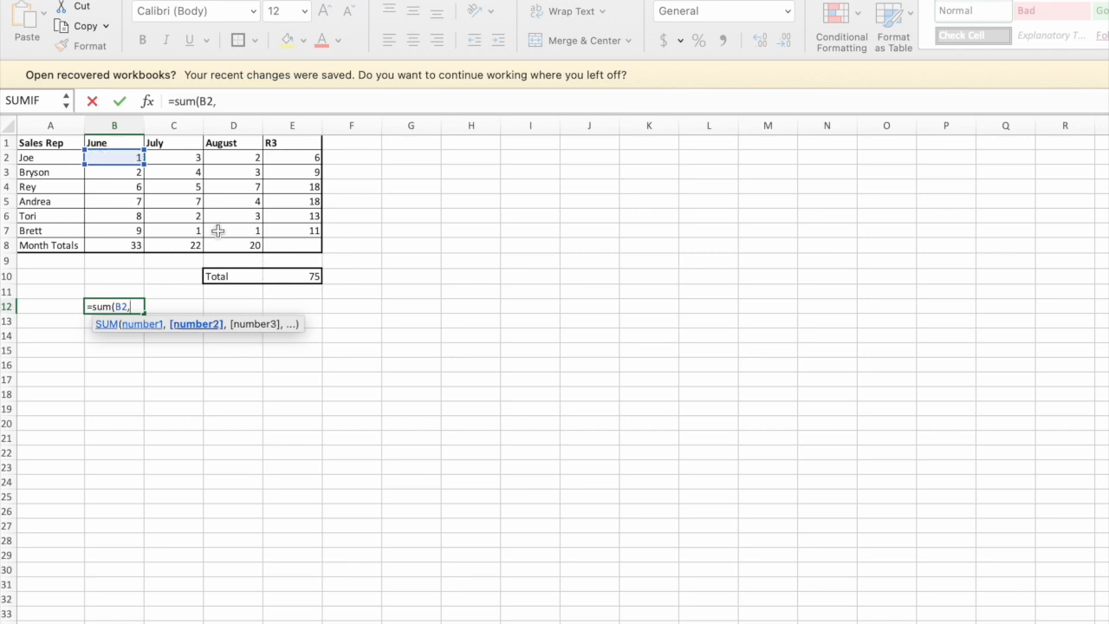
click(182, 195)
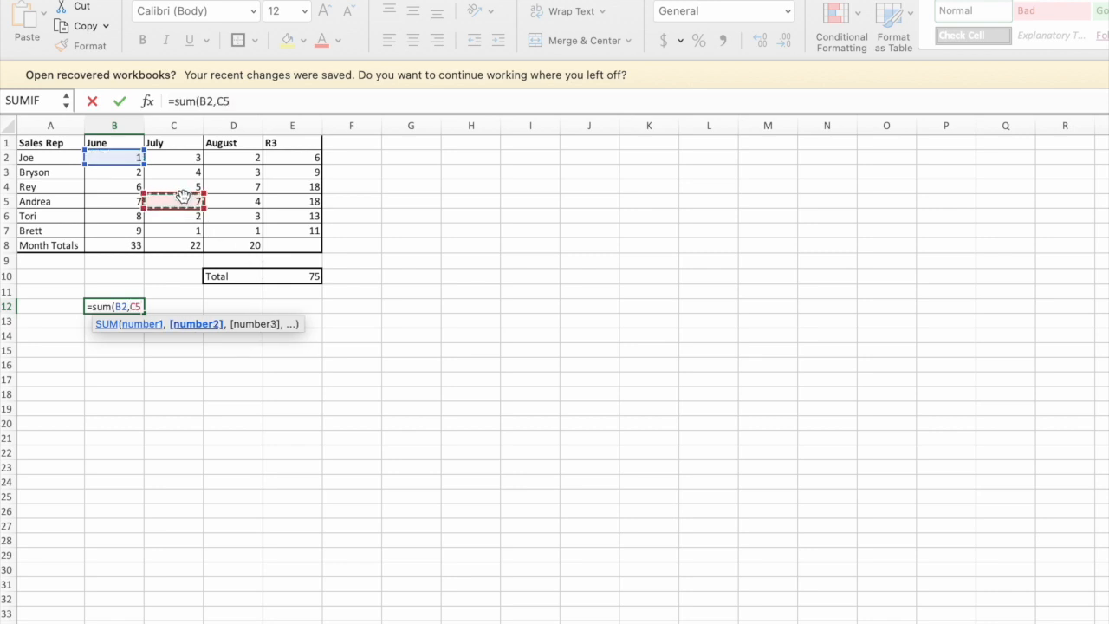
text(,)
click(230, 172)
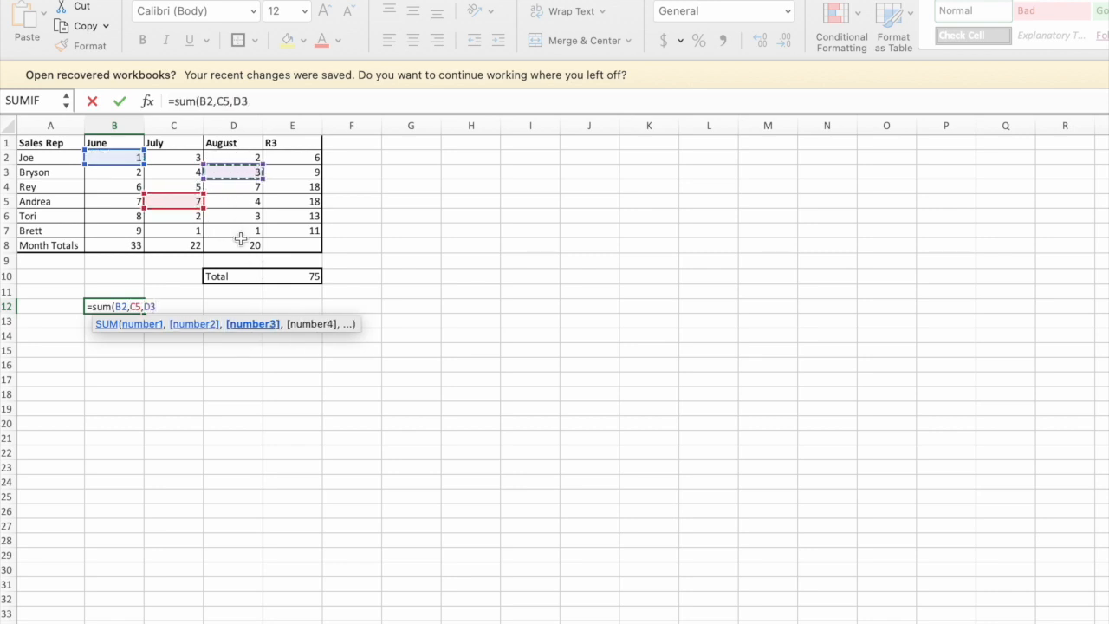
text())
key(Return)
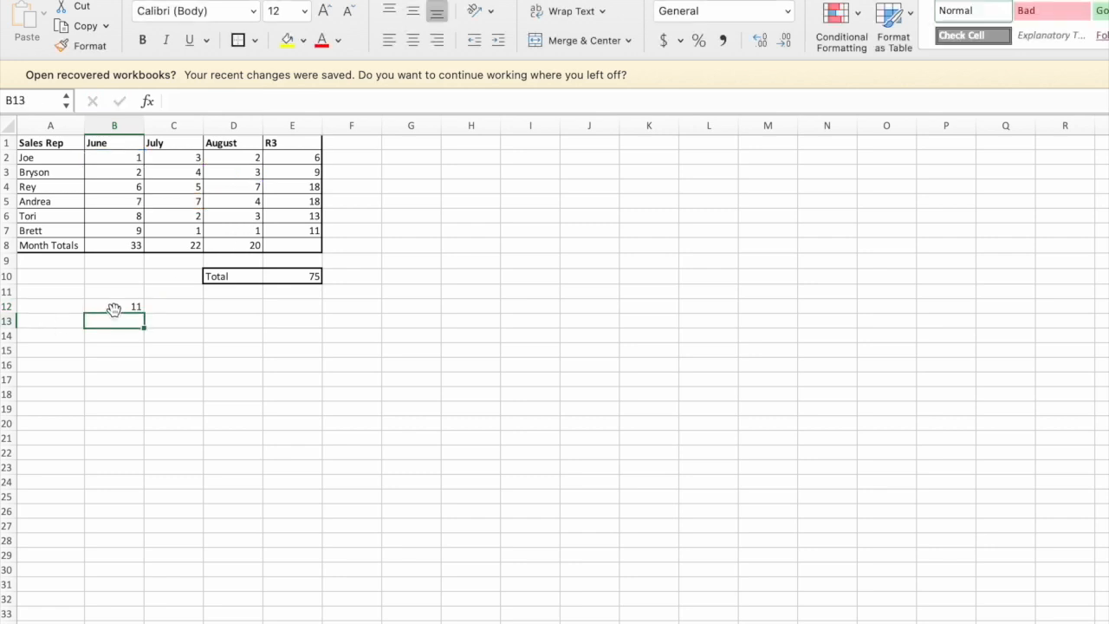
Check the references in B12's formula, then fill it down to B13 and inspect the copied formula.
click(112, 305)
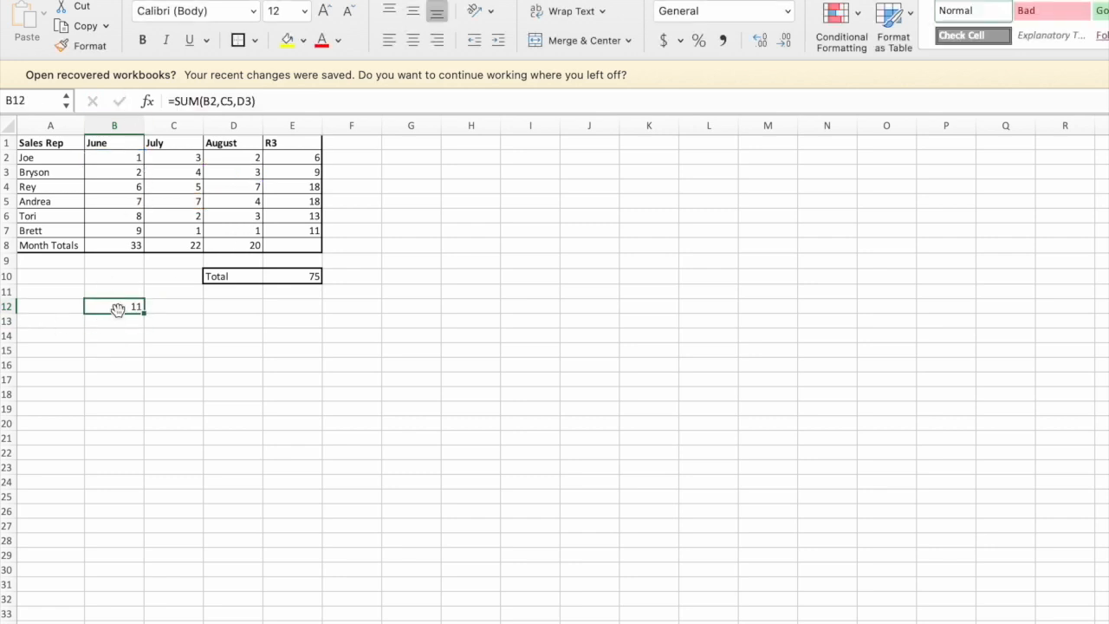
double_click(117, 310)
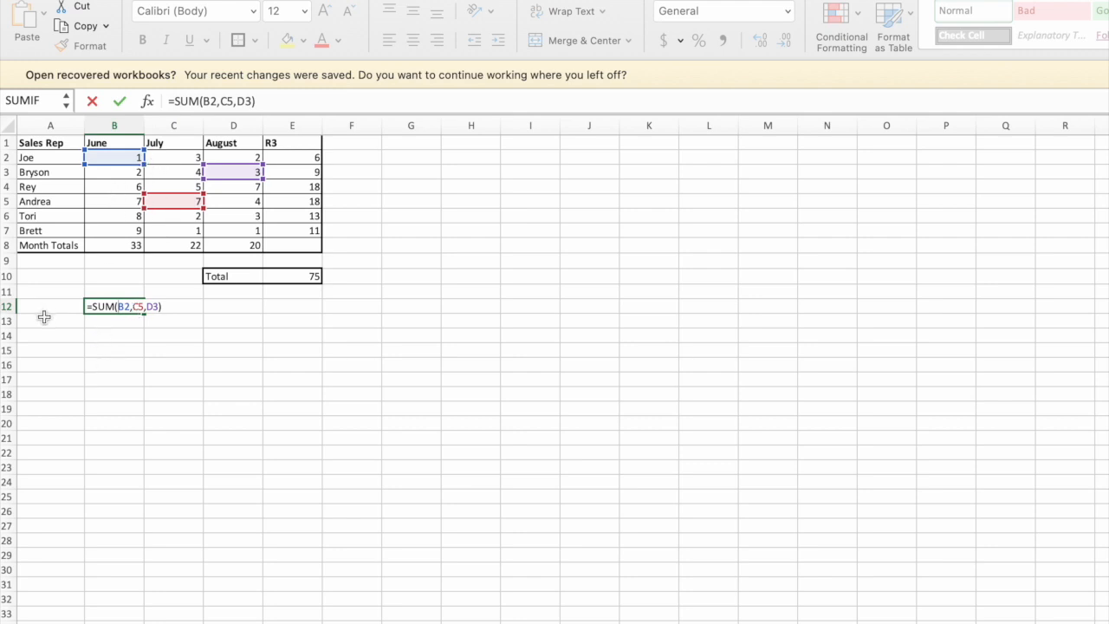
key(Return)
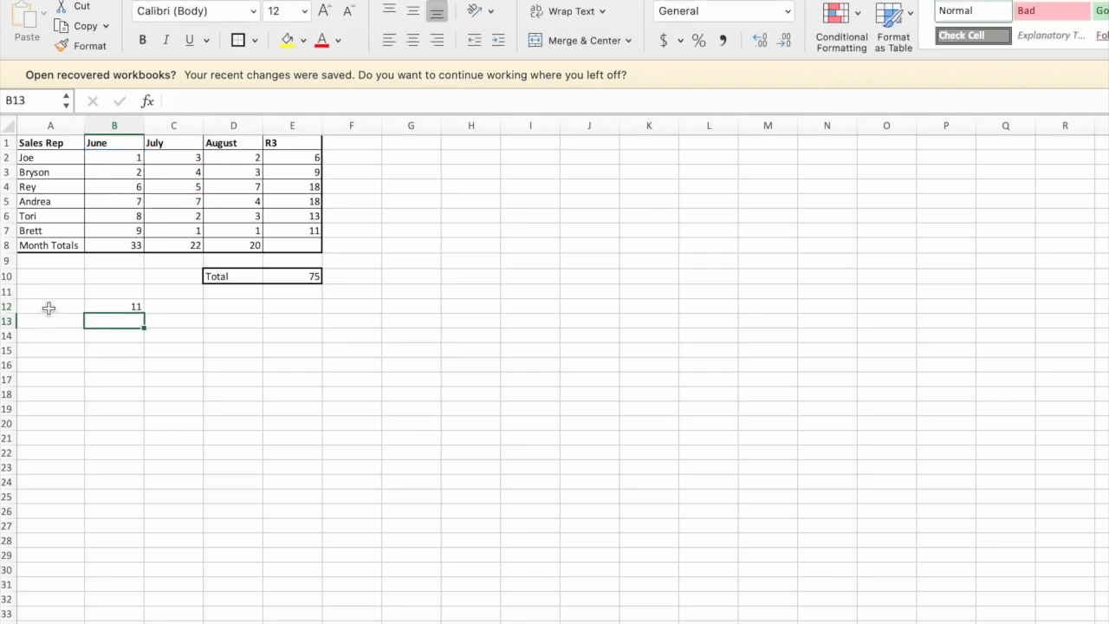
click(115, 307)
drag(143, 312, 130, 323)
double_click(127, 322)
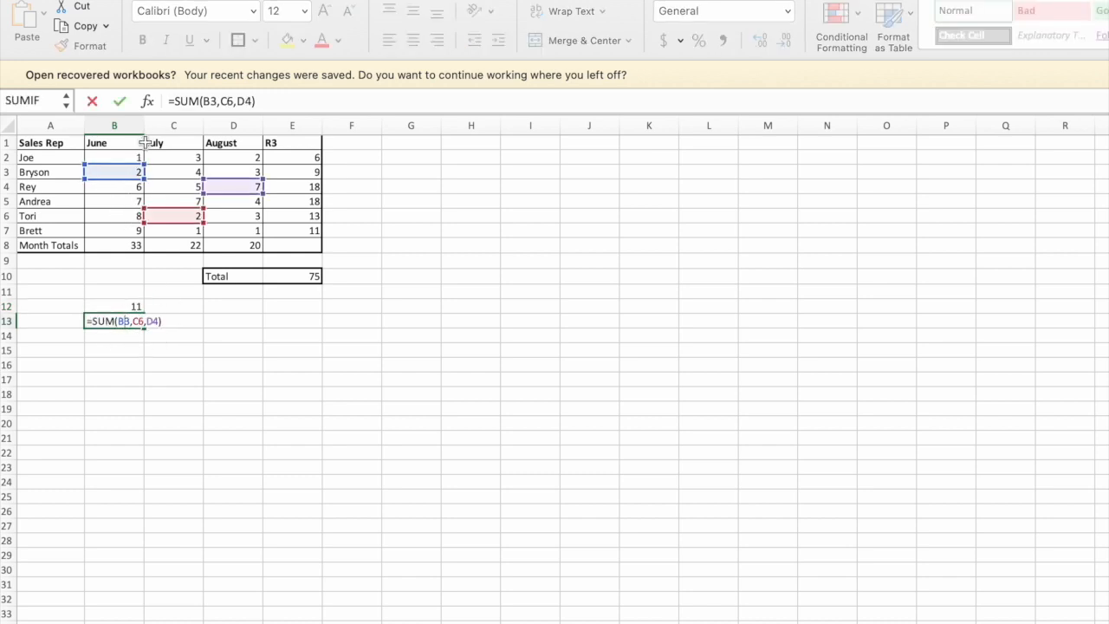
key(Return)
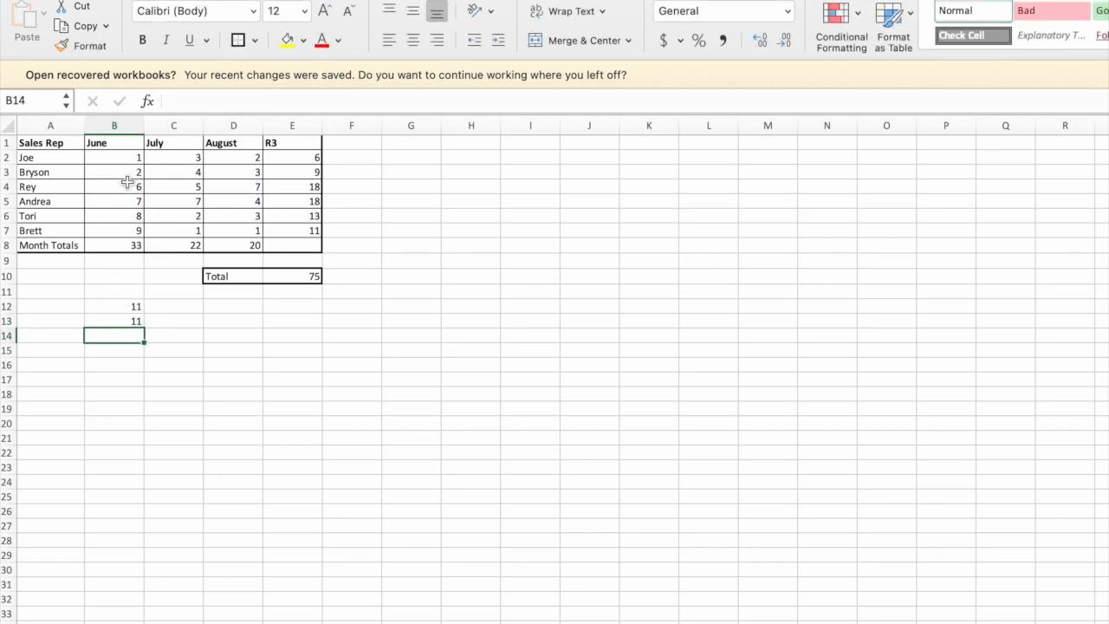
Compare the cell references in the month total formulas in B8 and C8 with those in B12 and B13.
double_click(129, 246)
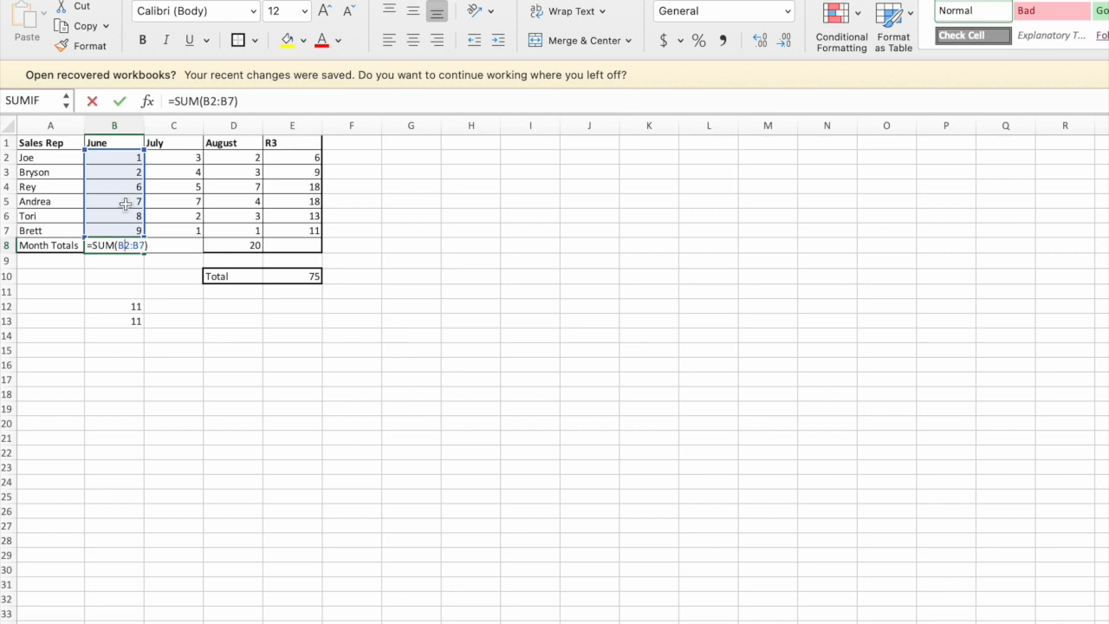
key(Return)
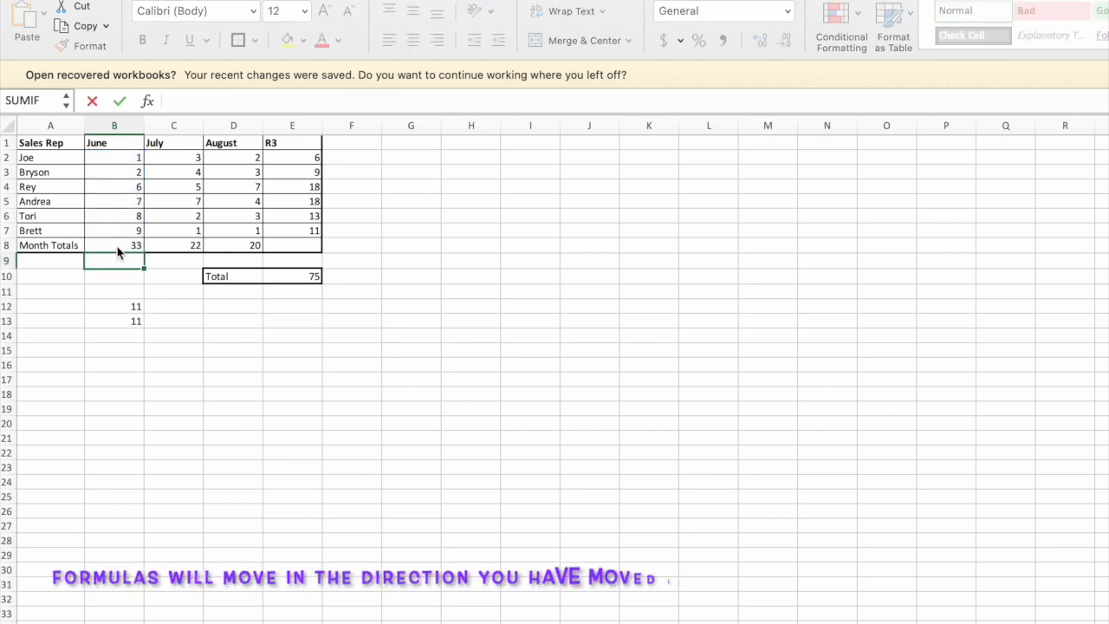
double_click(169, 245)
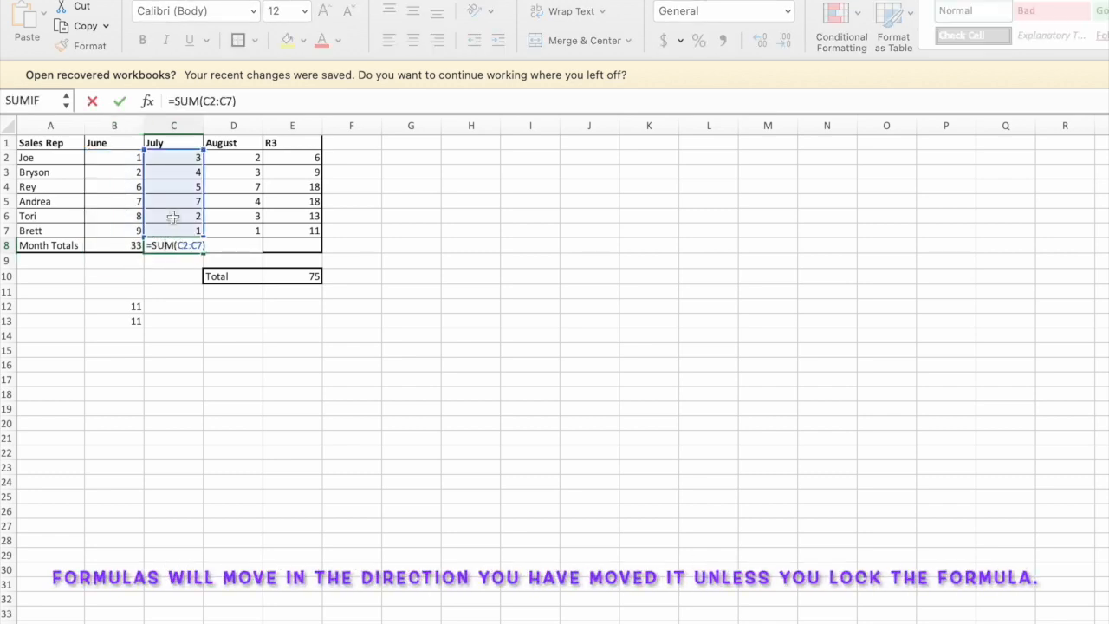
key(Return)
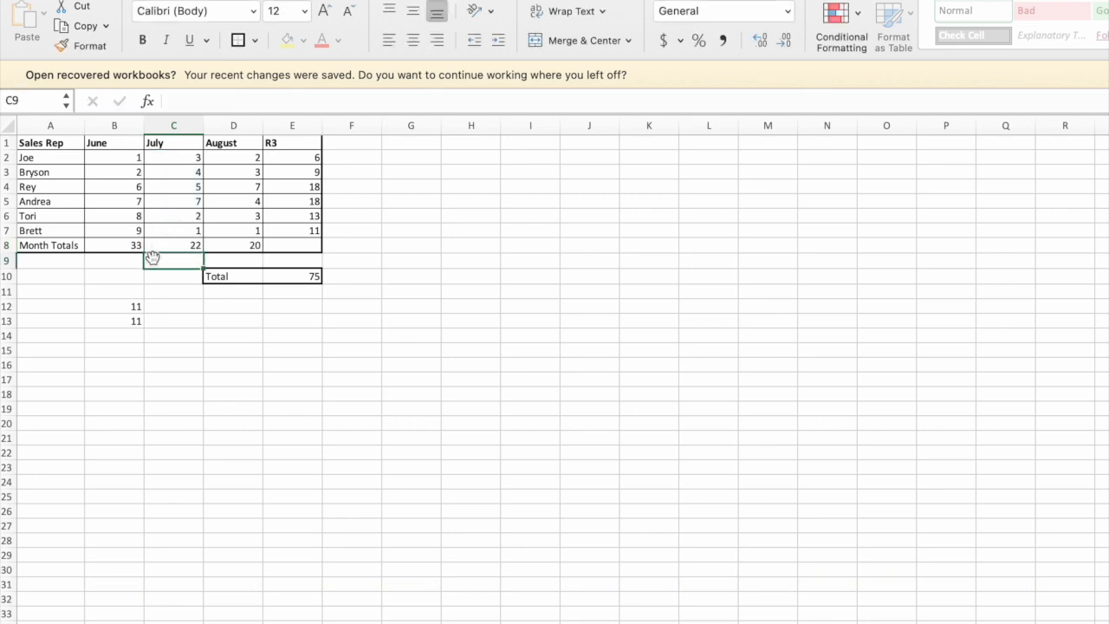
double_click(118, 307)
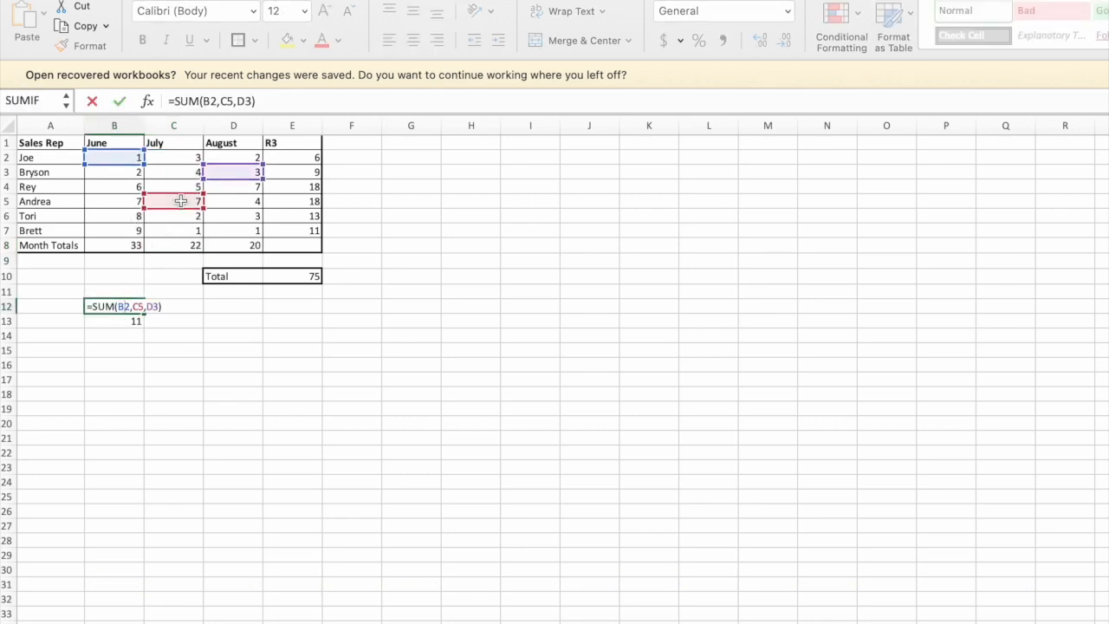
key(Return)
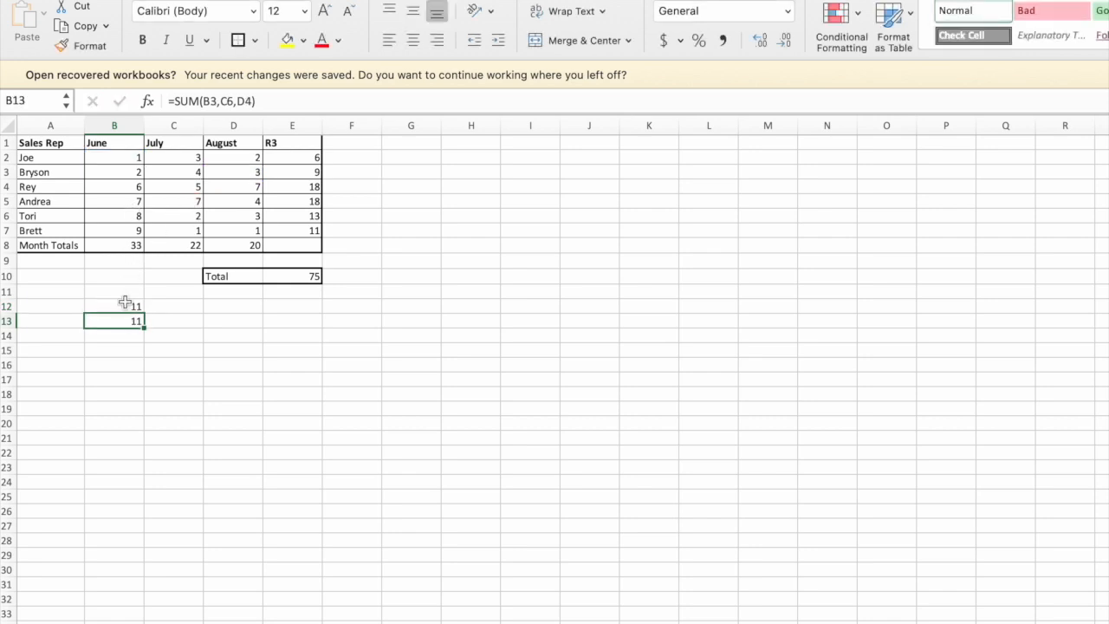
double_click(115, 321)
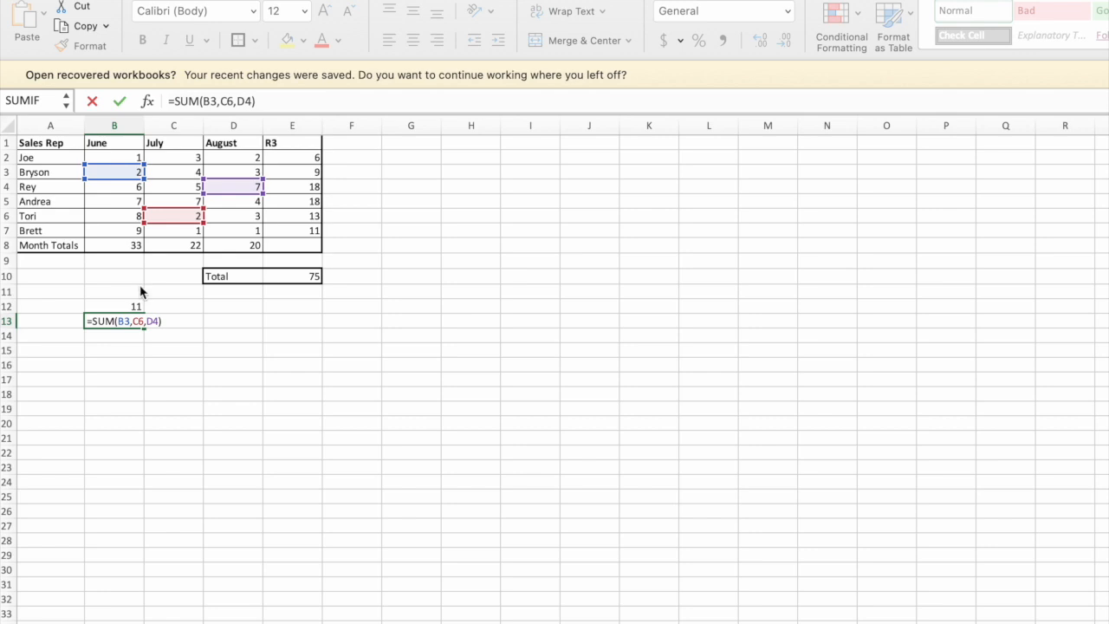
key(Return)
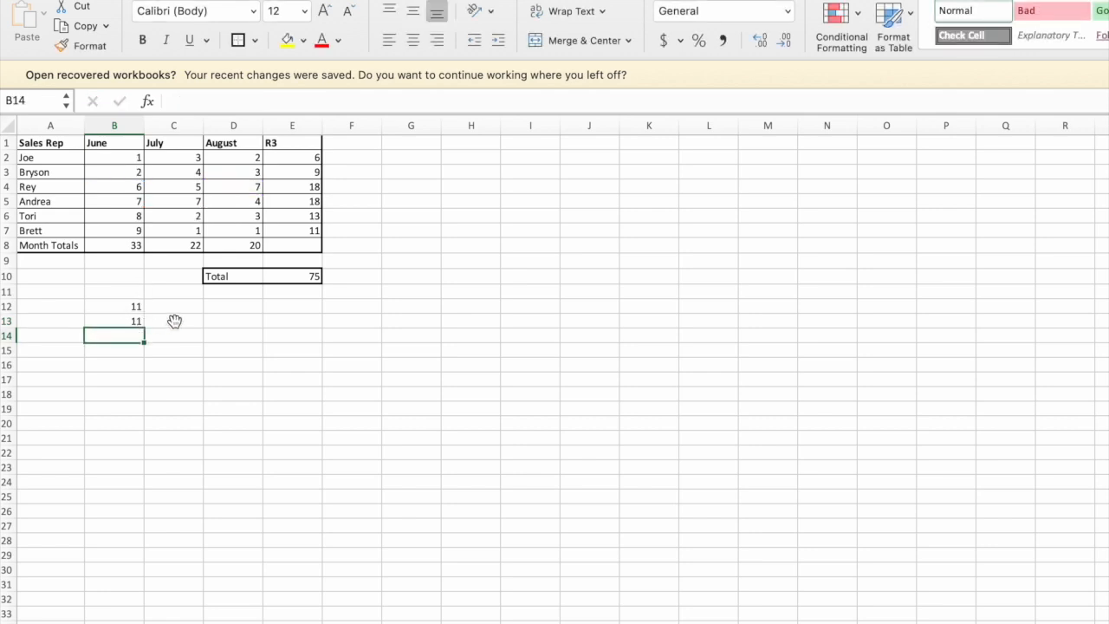
scroll(174, 322, right, 1)
scroll(390, 329, left, 1)
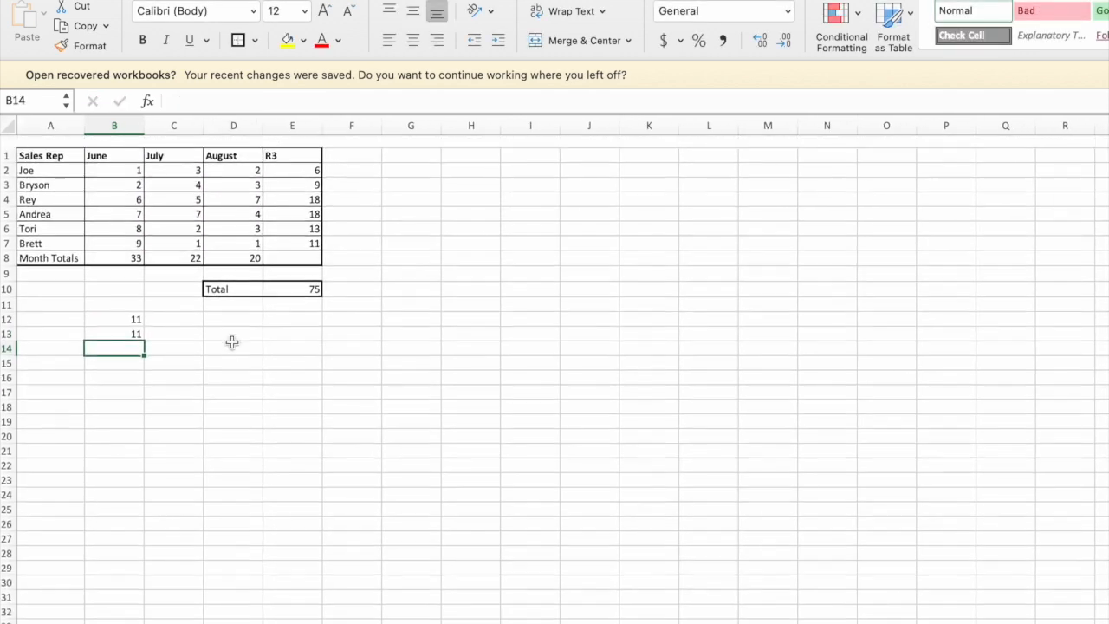